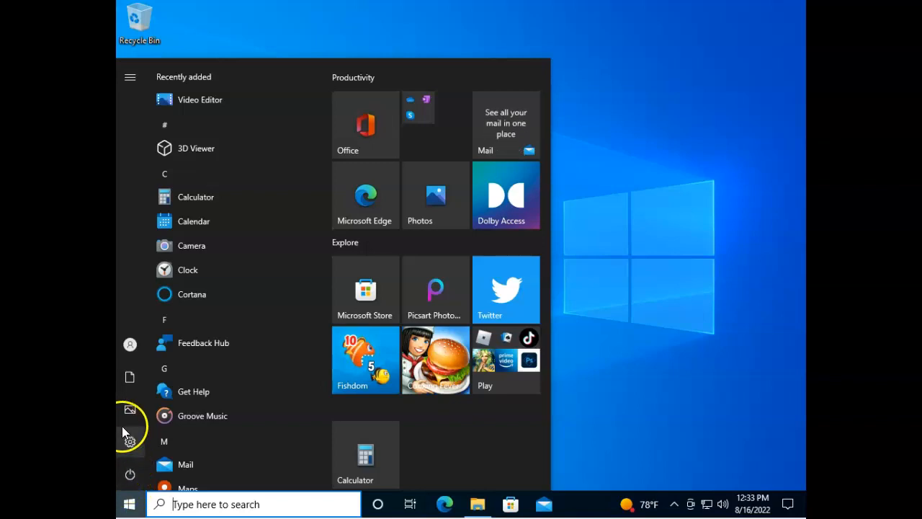
Open the Start page of the Personalization settings in Windows Settings.
mouse_move(129, 346)
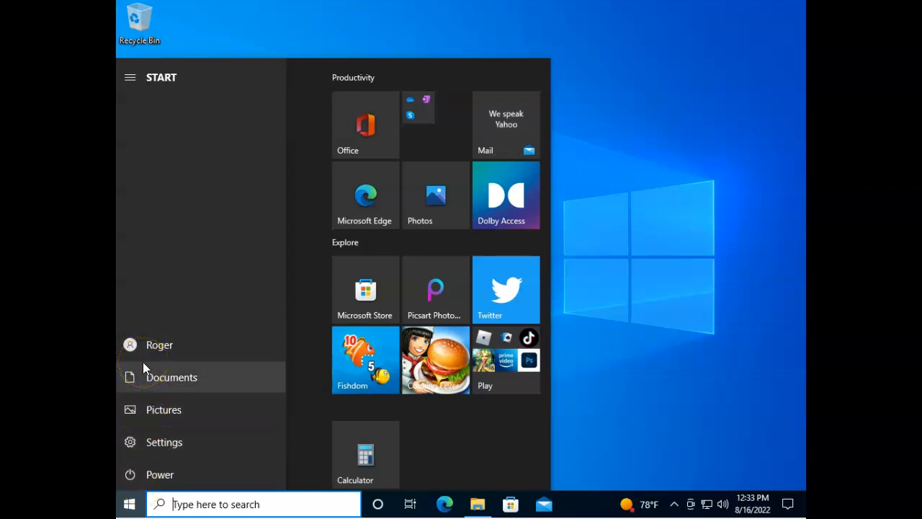
click(135, 442)
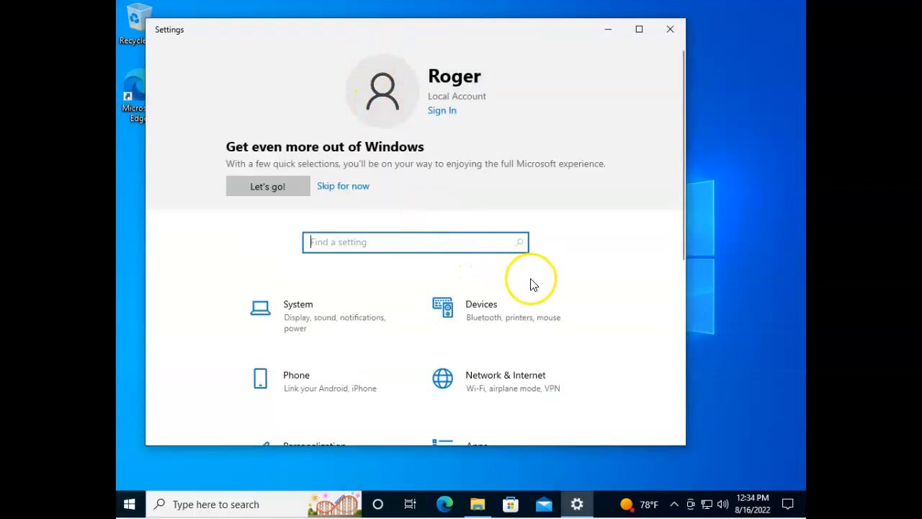
scroll(531, 281, down, 1)
scroll(533, 283, down, 2)
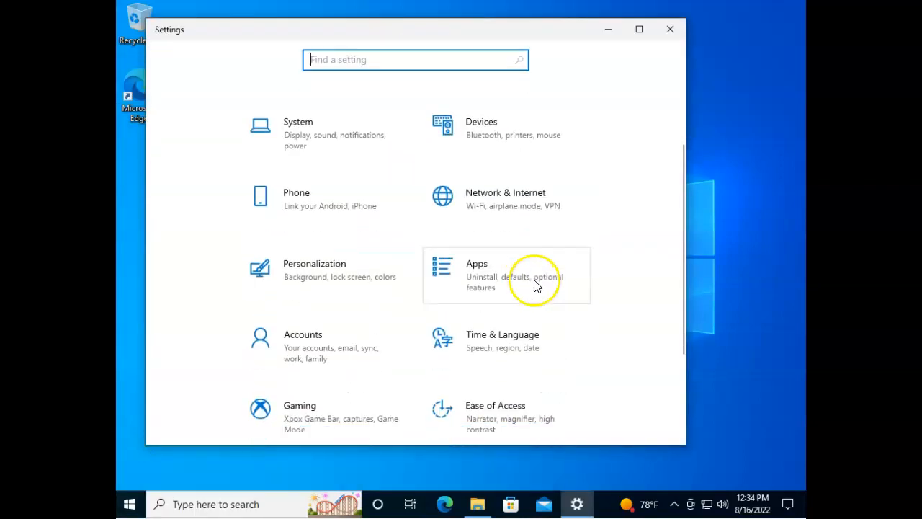
click(301, 278)
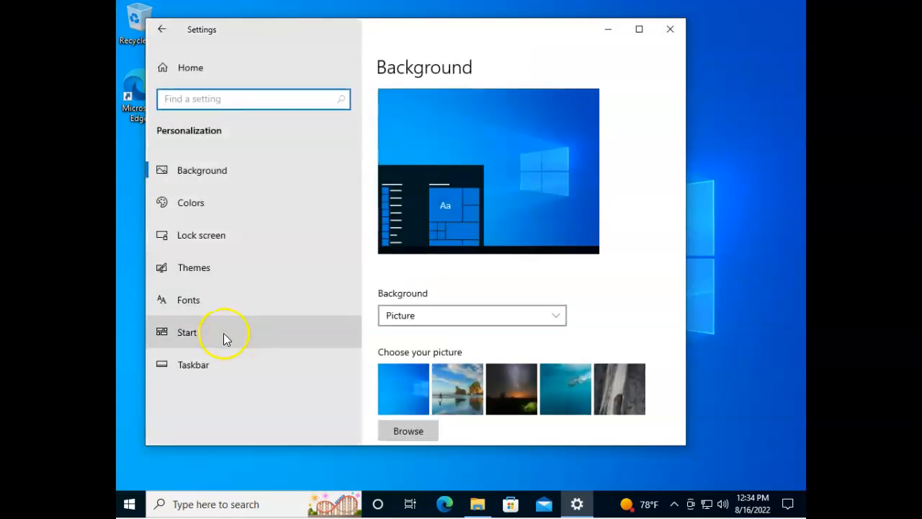
click(182, 334)
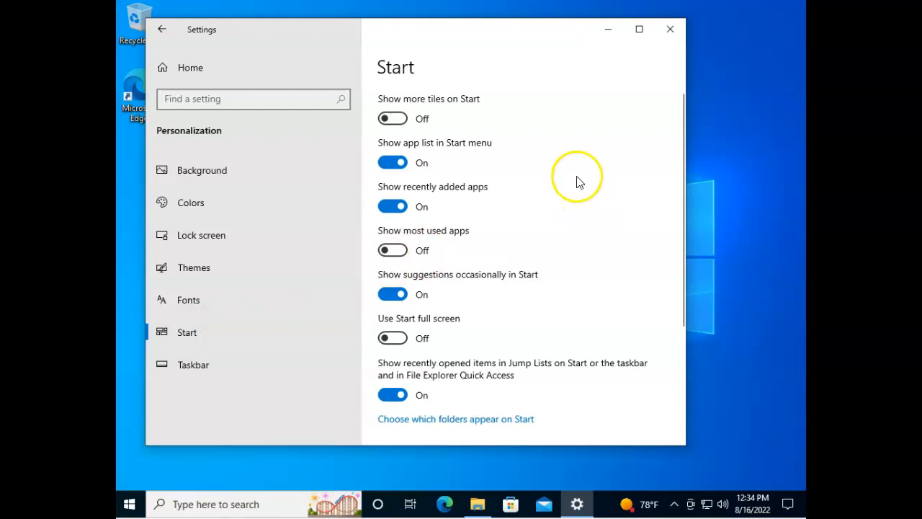
Review the Start options and open the page for choosing which folders appear on Start.
scroll(580, 180, down, 3)
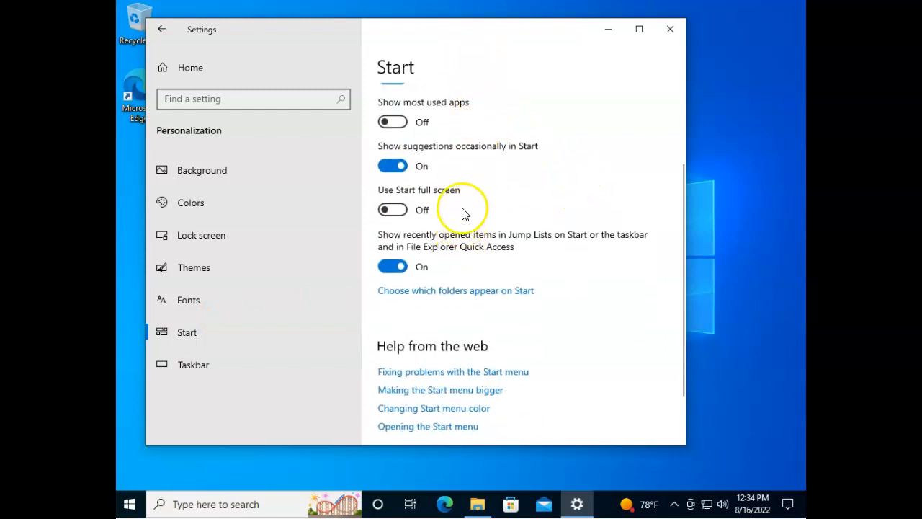
scroll(464, 202, up, 3)
scroll(492, 178, down, 3)
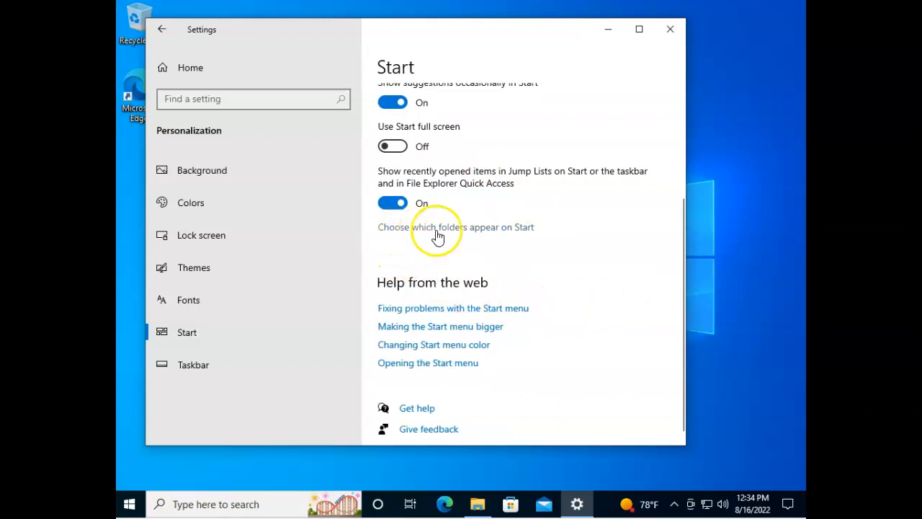
click(502, 228)
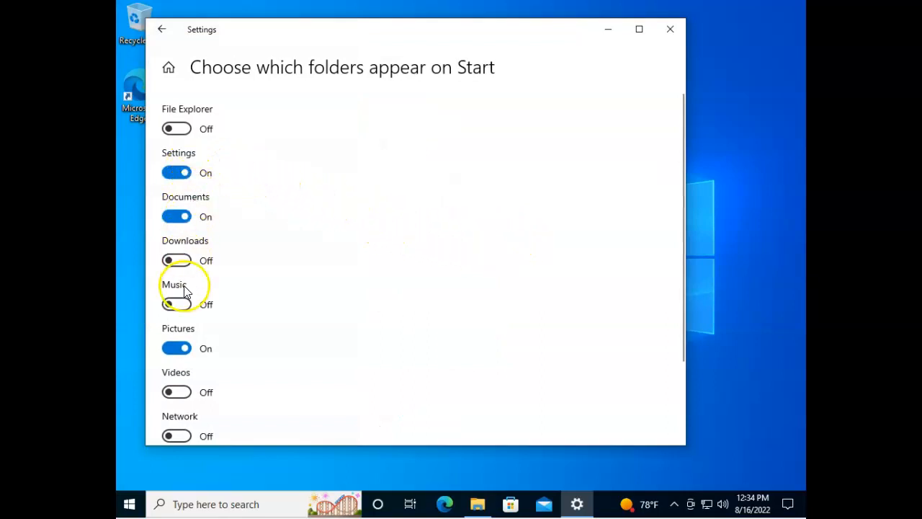
Compare the folder shortcuts in the Start menu with the full list of folder options in Settings.
click(128, 502)
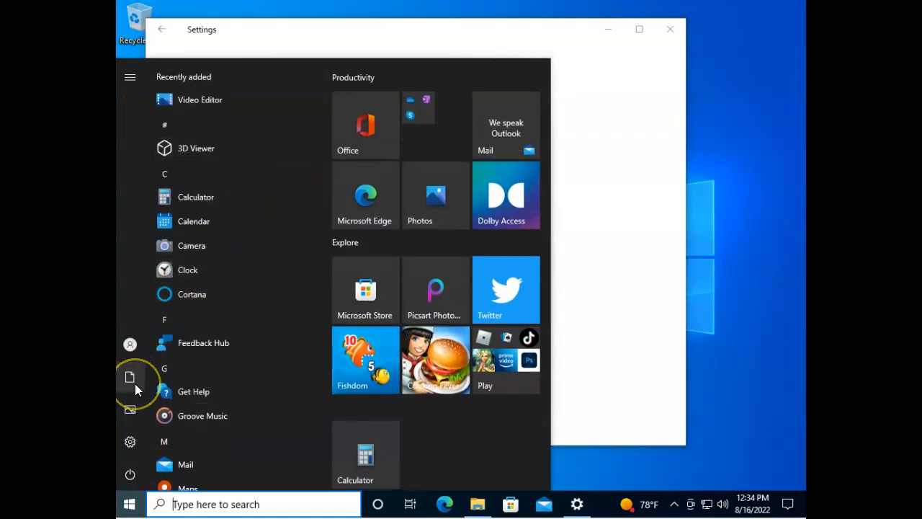
mouse_move(135, 383)
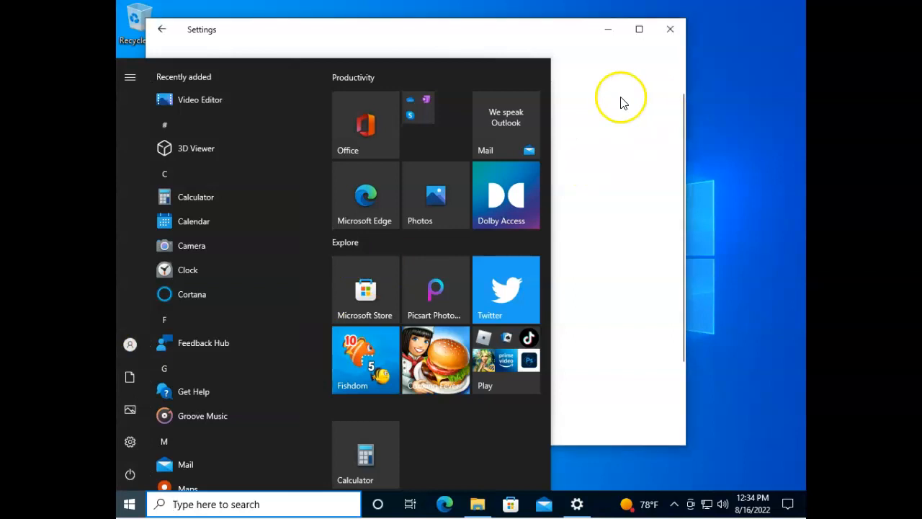
click(623, 104)
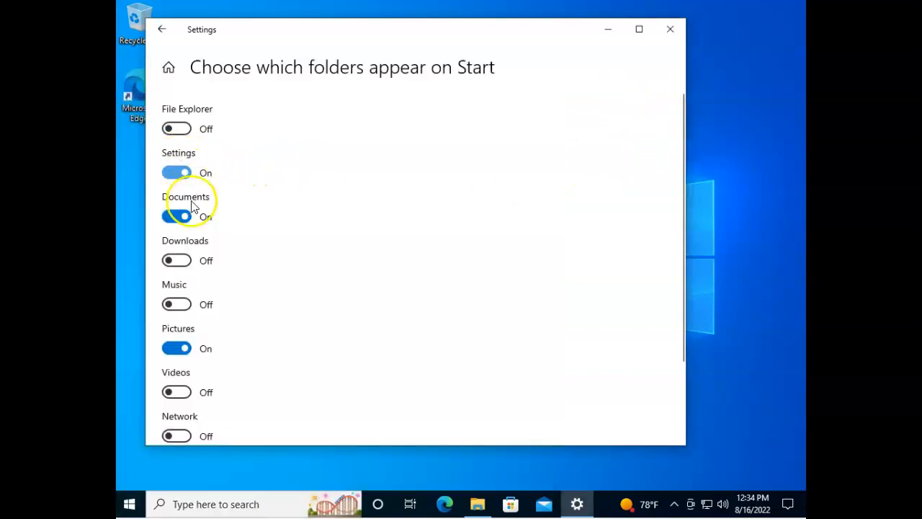
scroll(314, 258, down, 2)
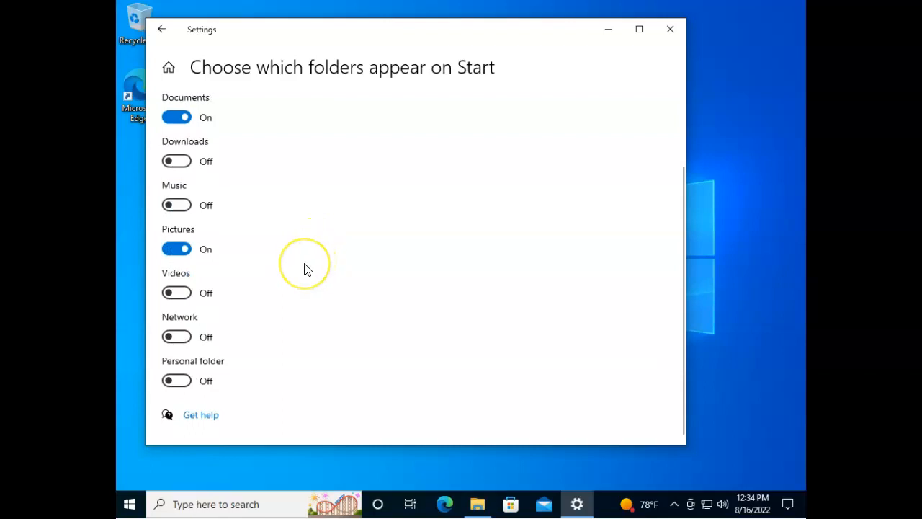
scroll(304, 269, up, 2)
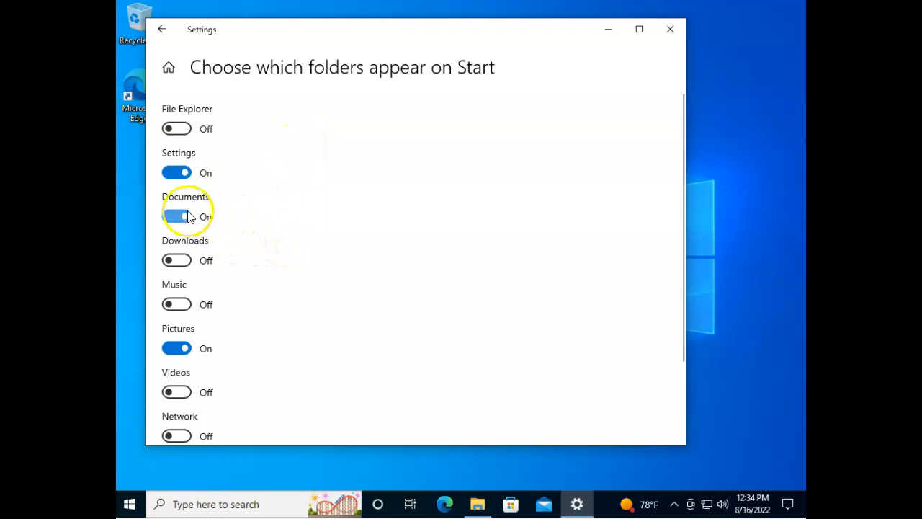
Open the Documents folder from the Start menu and minimize the open Documents windows.
click(132, 504)
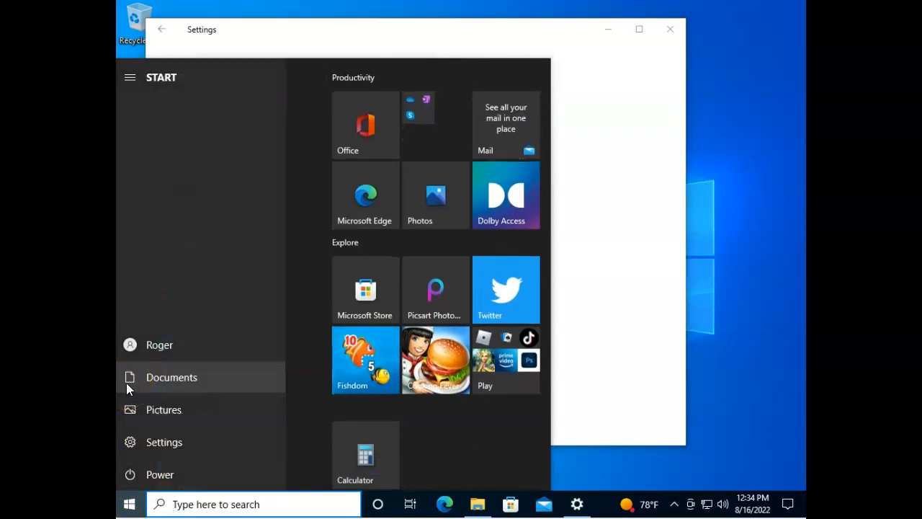
click(126, 383)
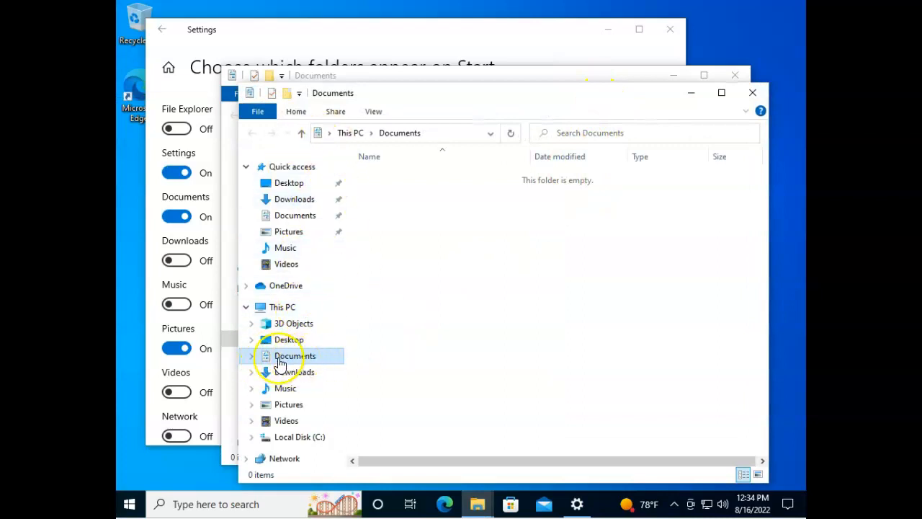
click(688, 92)
click(674, 75)
Turn on File Explorer for Start and test its new Start menu shortcut, closing the window it opens.
click(189, 133)
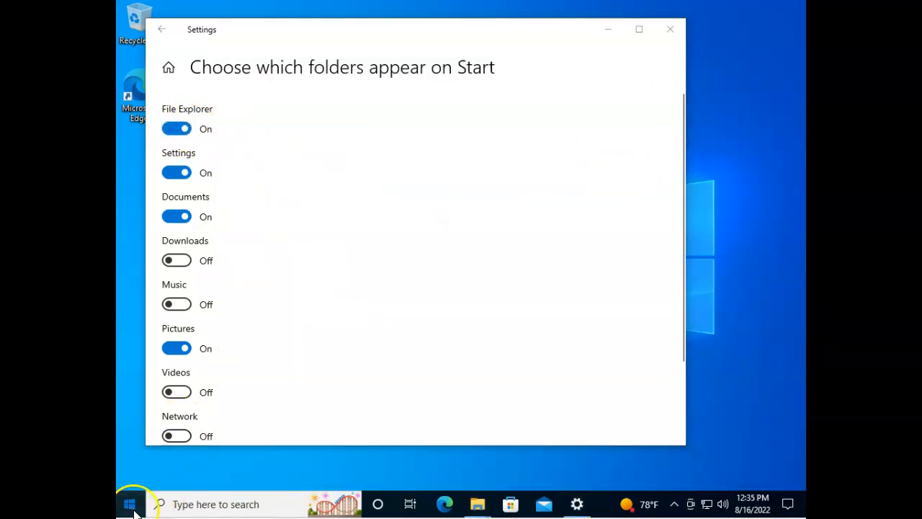
click(131, 504)
mouse_move(133, 388)
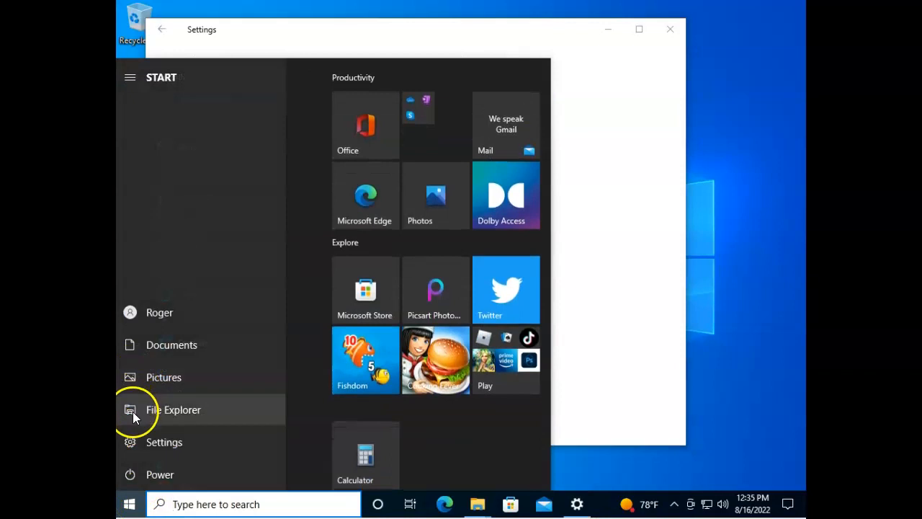
click(160, 411)
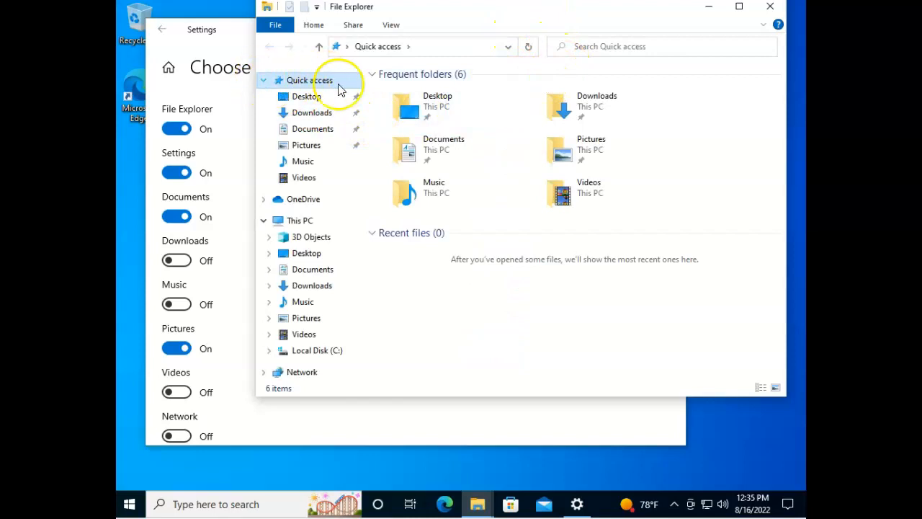
click(769, 7)
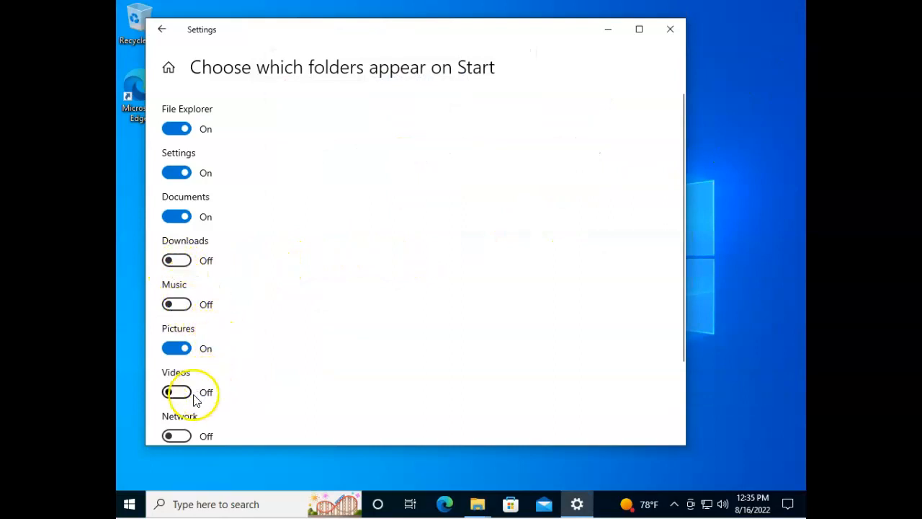
Turn on Personal folder for Start and open that folder from the Start menu.
scroll(288, 321, down, 3)
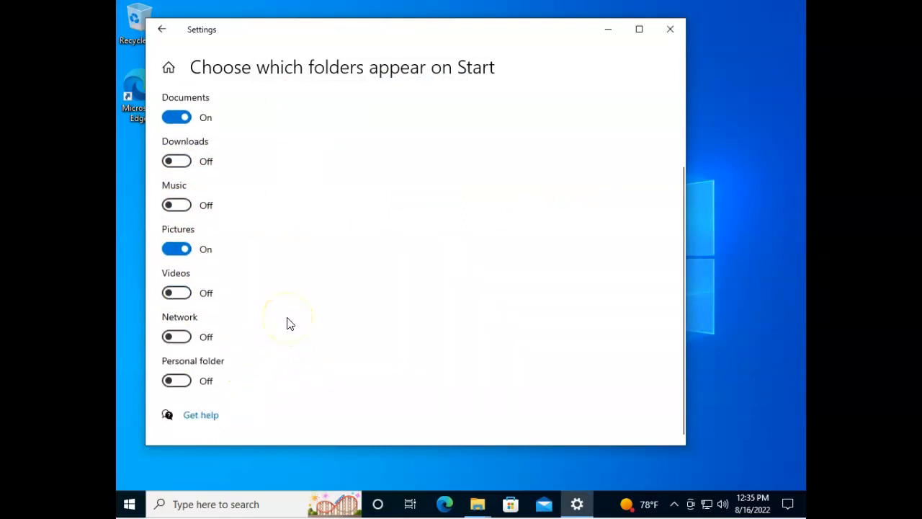
click(177, 382)
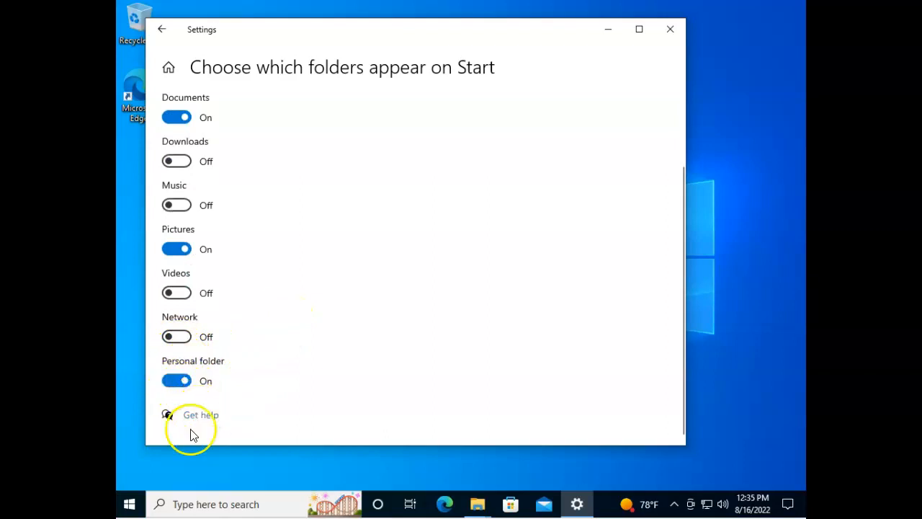
click(131, 506)
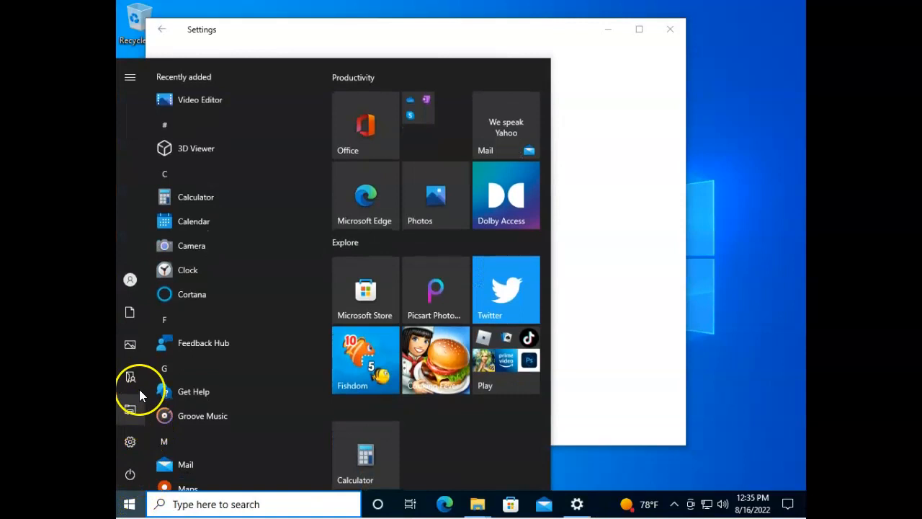
mouse_move(129, 328)
click(156, 380)
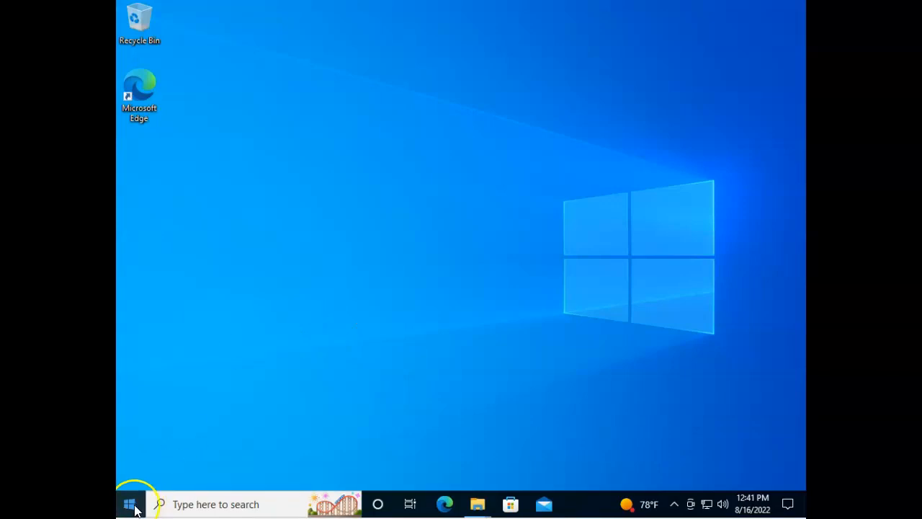
Jump to the W section of the Start menu's app list using the letter index.
click(130, 502)
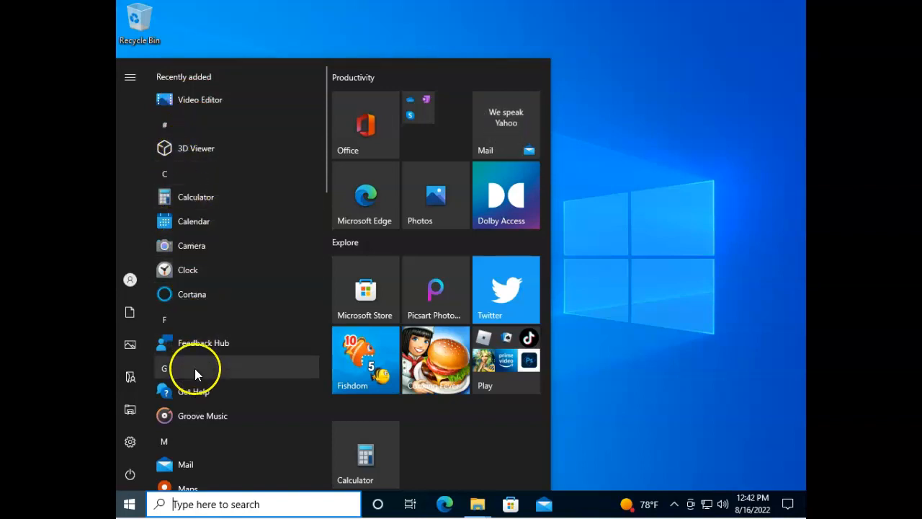
click(167, 178)
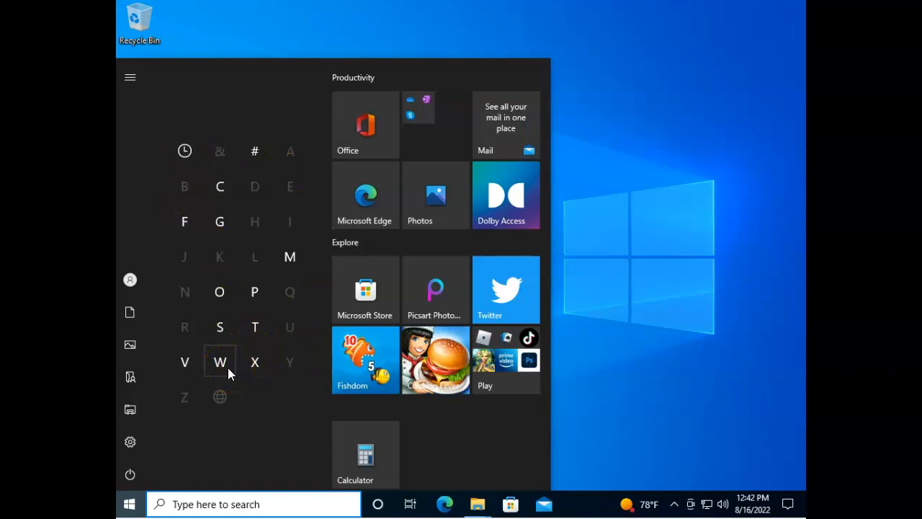
click(224, 364)
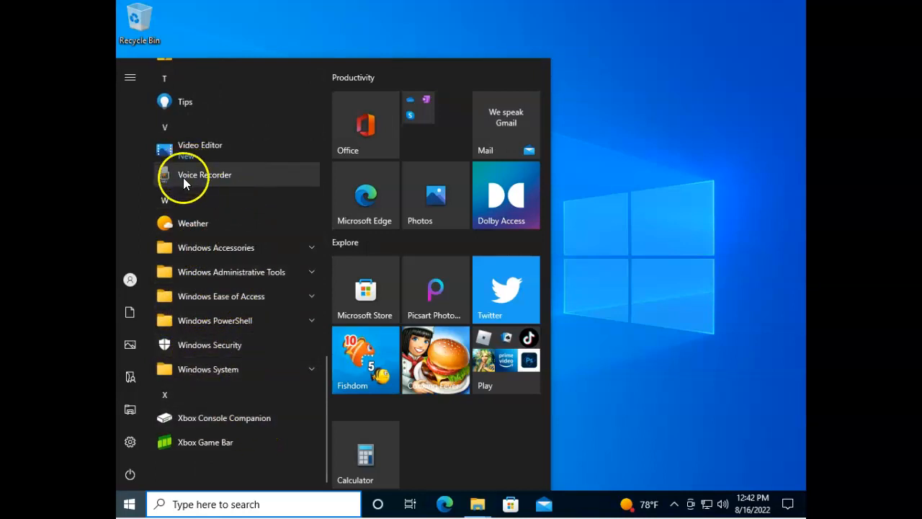
Use the letter index to return the app list to the Recently added section.
click(168, 199)
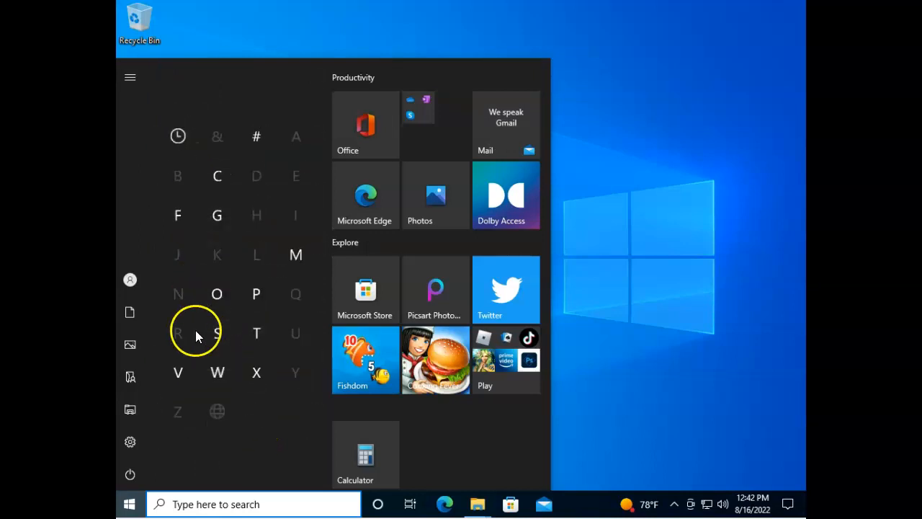
click(221, 197)
click(186, 218)
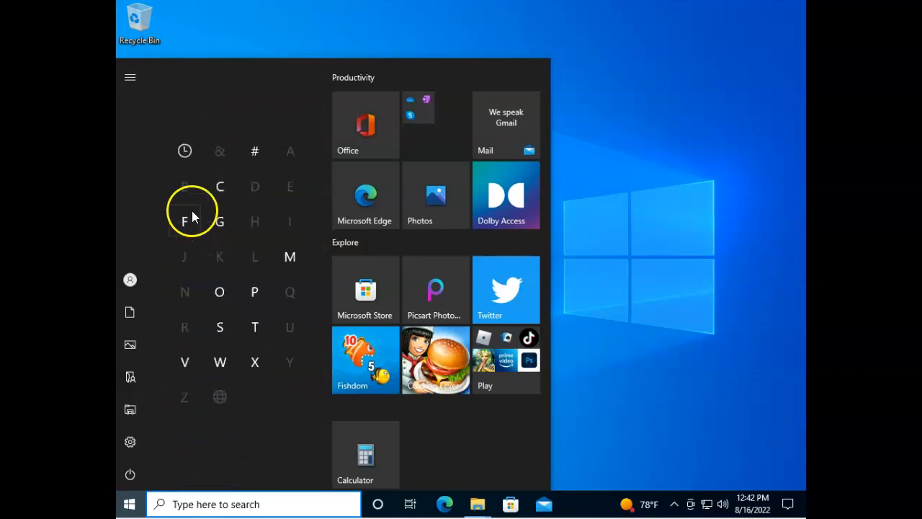
click(186, 156)
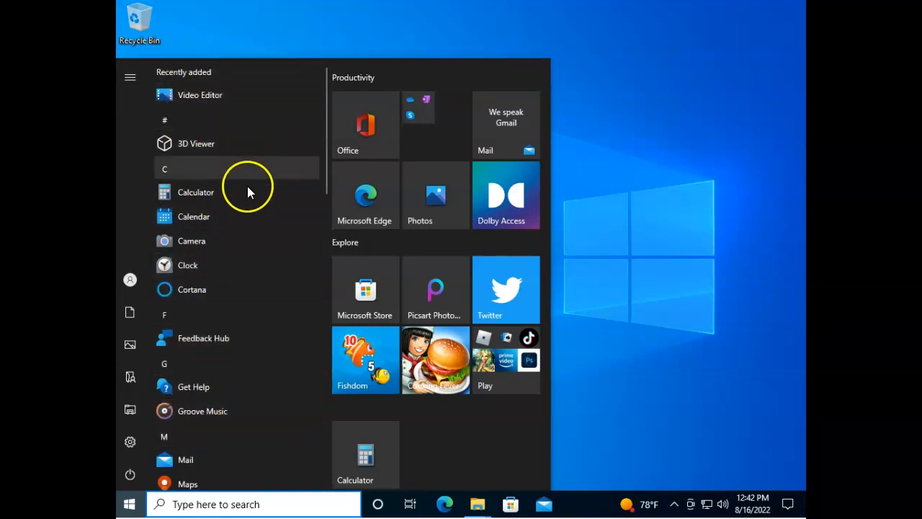
Reopen Settings from the Start menu and go to the Start options under Personalization.
click(128, 445)
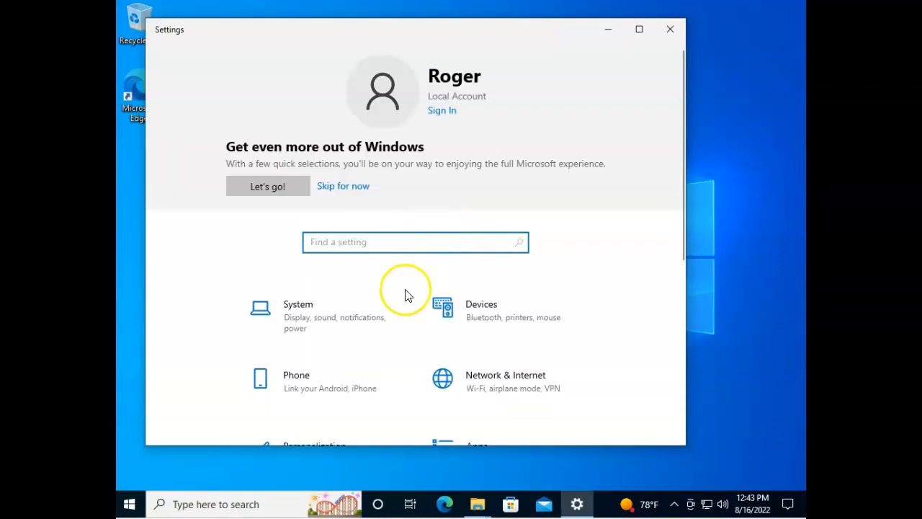
scroll(387, 327, down, 3)
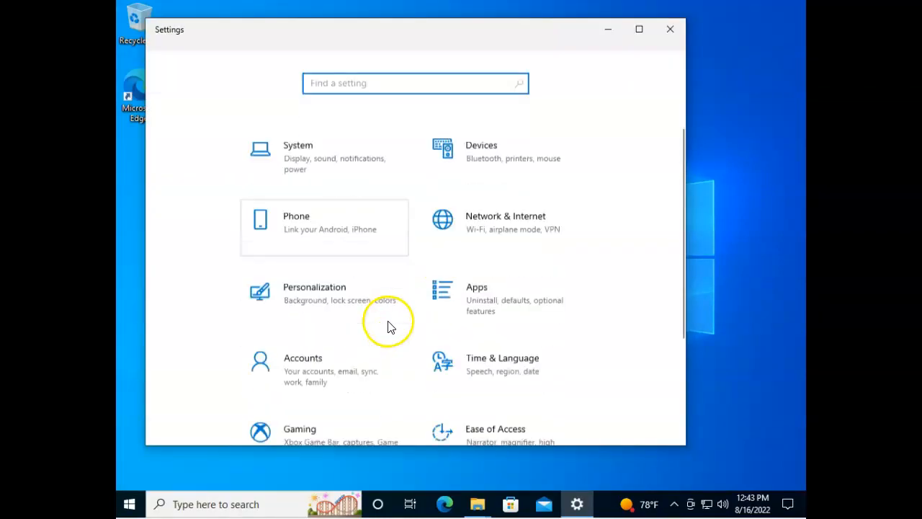
click(331, 286)
click(191, 345)
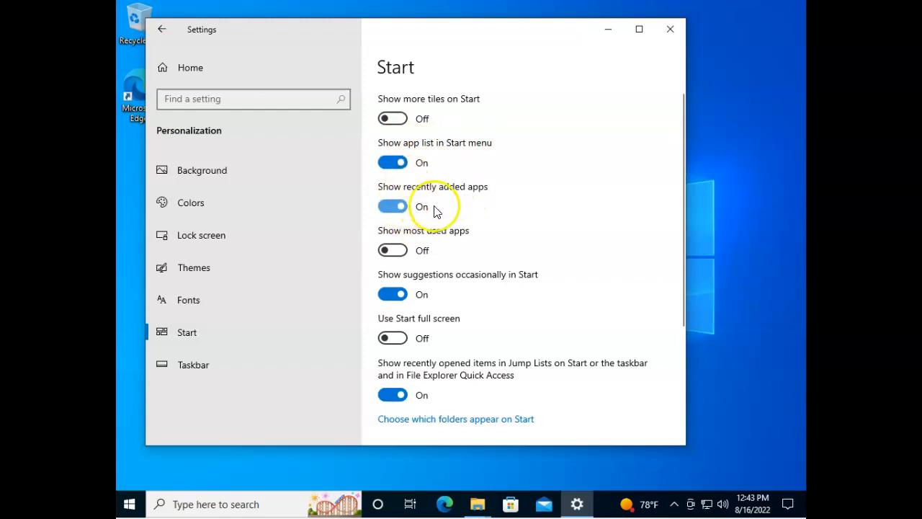
Turn on Show most used apps and turn off Show suggestions occasionally in Start.
click(401, 250)
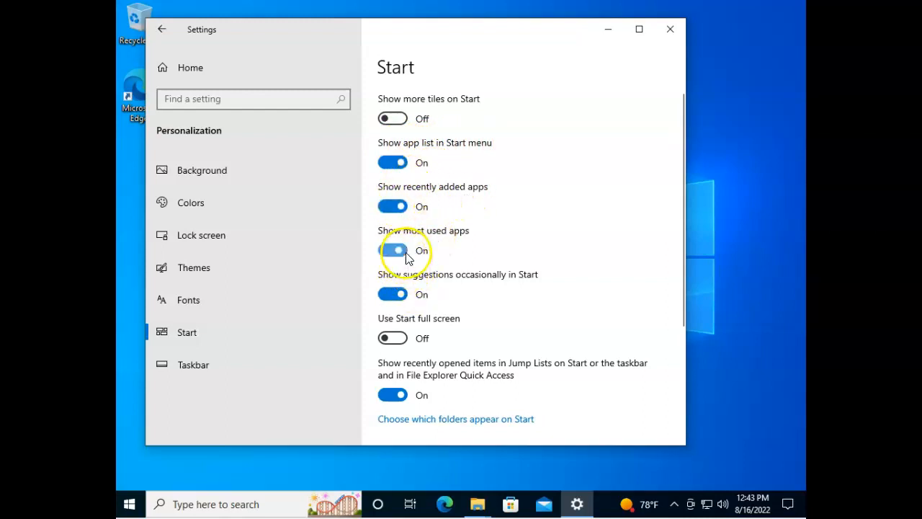
click(398, 297)
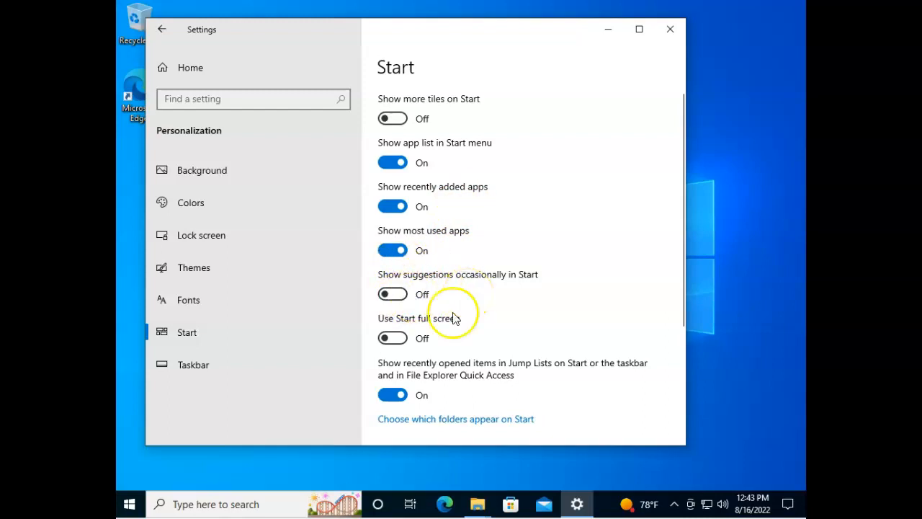
click(130, 503)
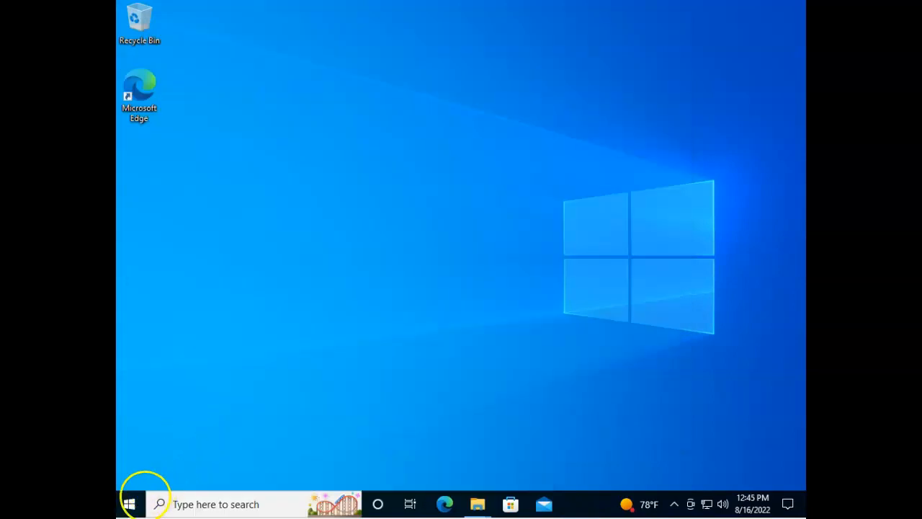
Open the Start menu and pin the Calendar app to Start as a tile.
click(129, 503)
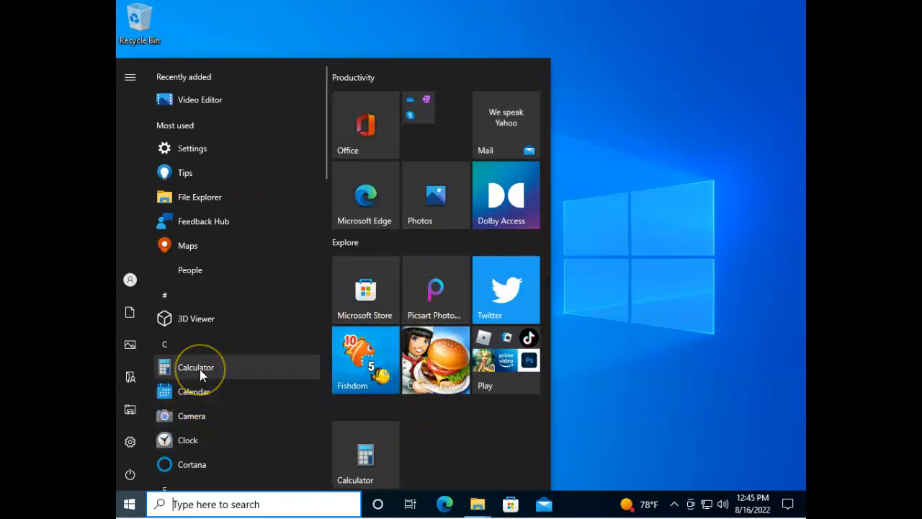
right_click(194, 393)
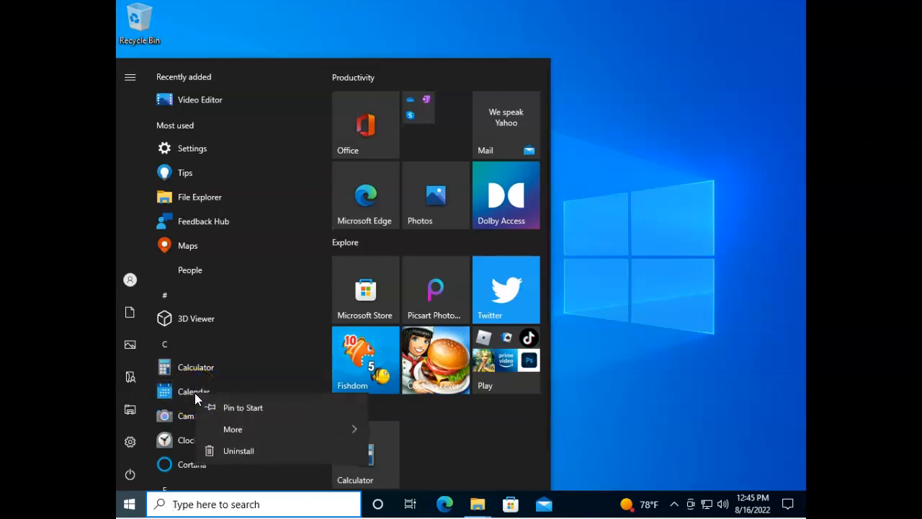
click(239, 406)
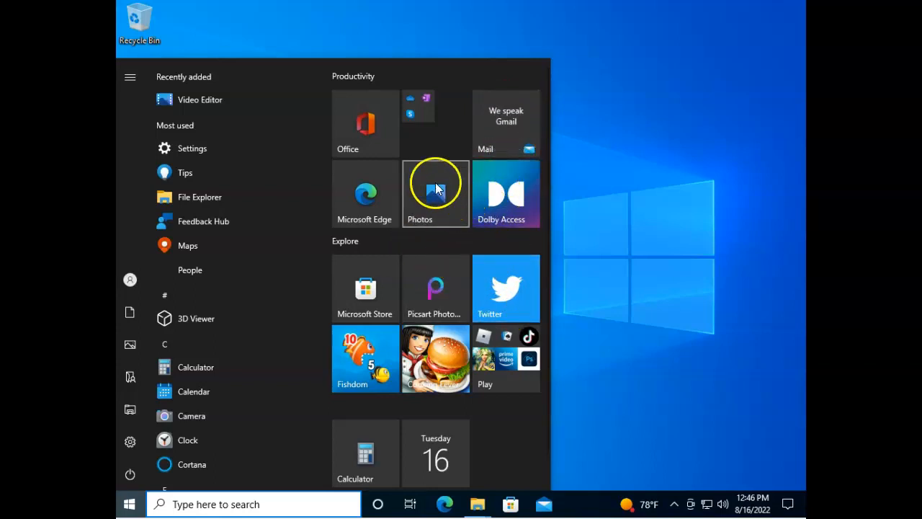
Show the available resize options for the Office tile in the Productivity group.
right_click(382, 149)
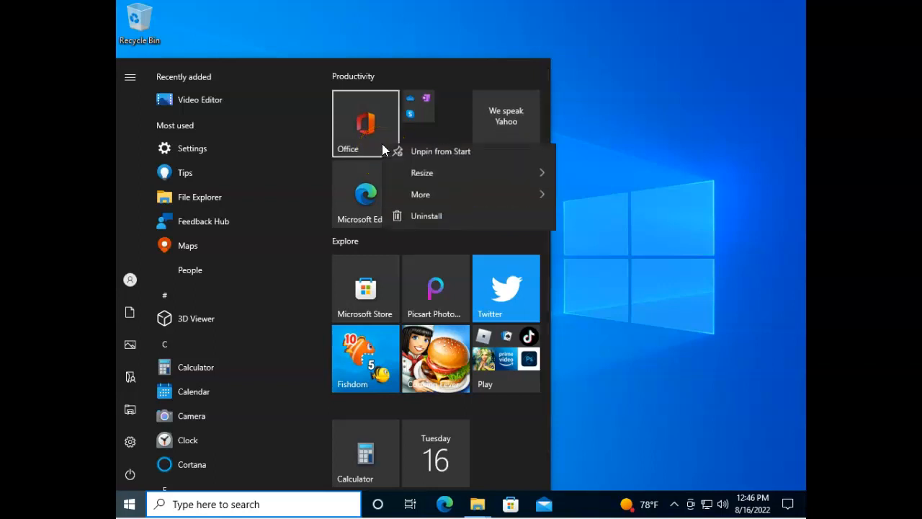
click(420, 184)
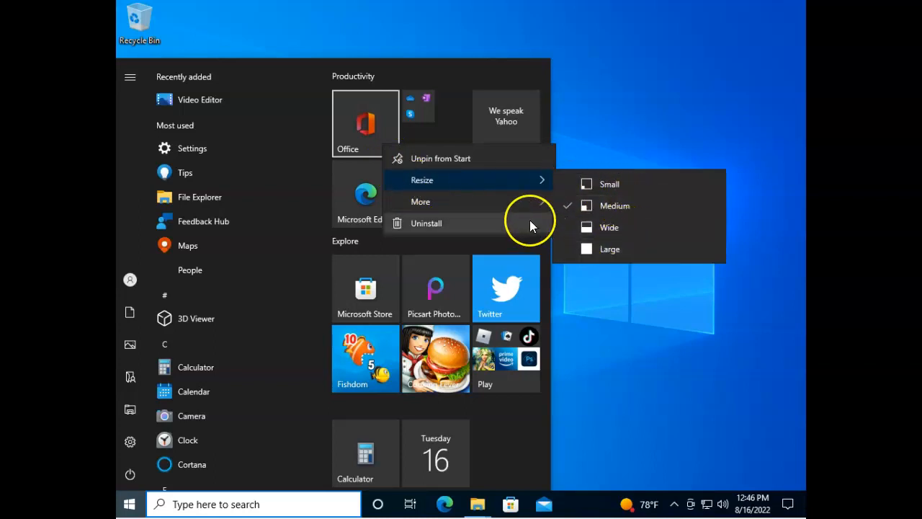
mouse_move(526, 205)
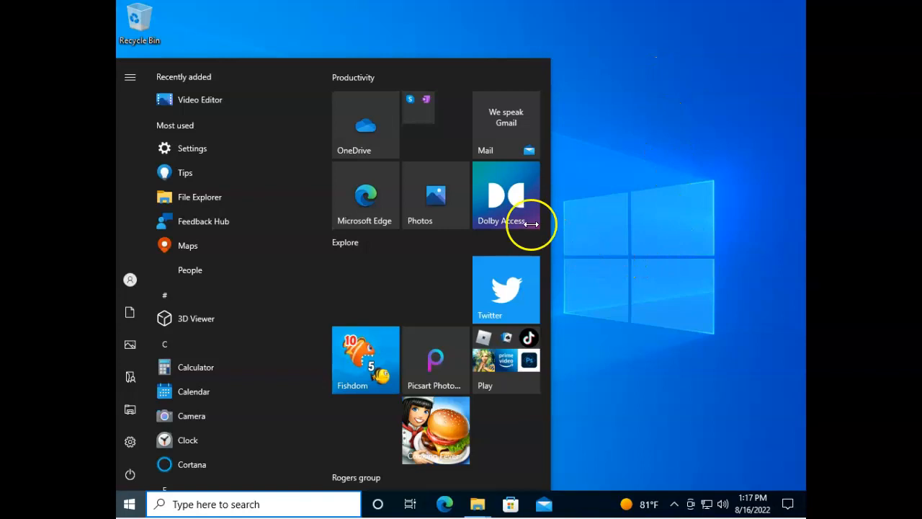
Combine the Photos and Microsoft Edge tiles into a tile folder and collapse it.
drag(437, 199, 367, 207)
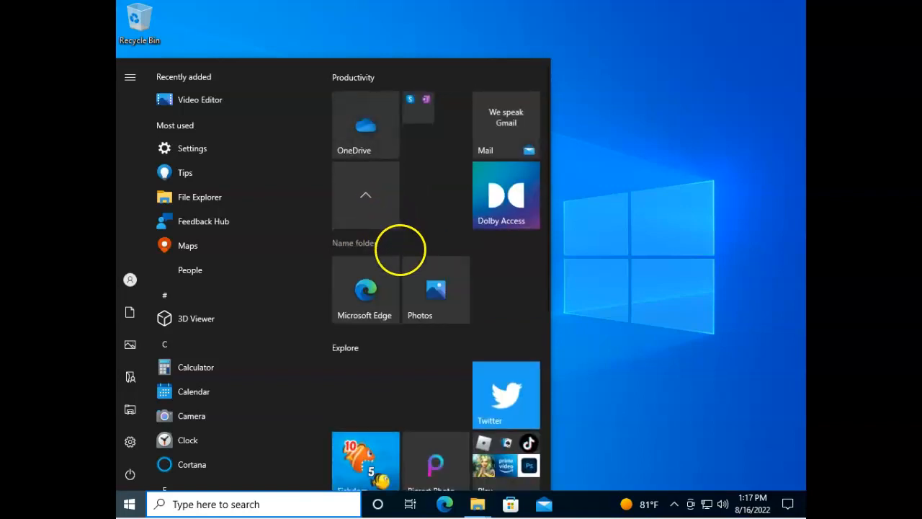
click(371, 201)
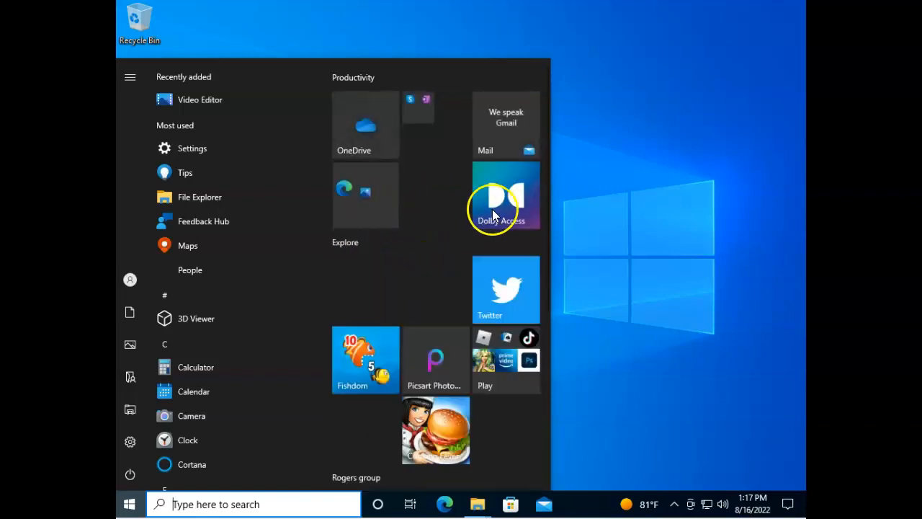
Take the Photos and Microsoft Edge tiles back out of their folder in the Productivity group.
click(374, 196)
drag(435, 287, 436, 193)
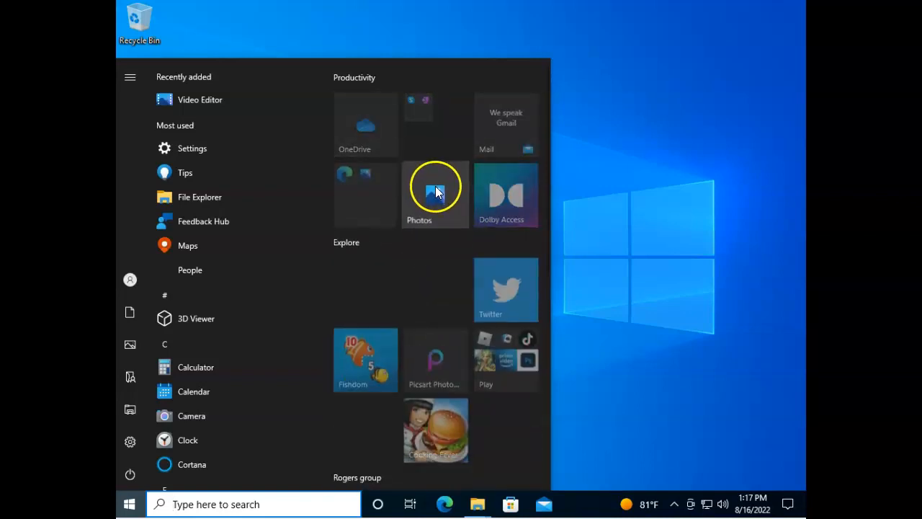
click(361, 182)
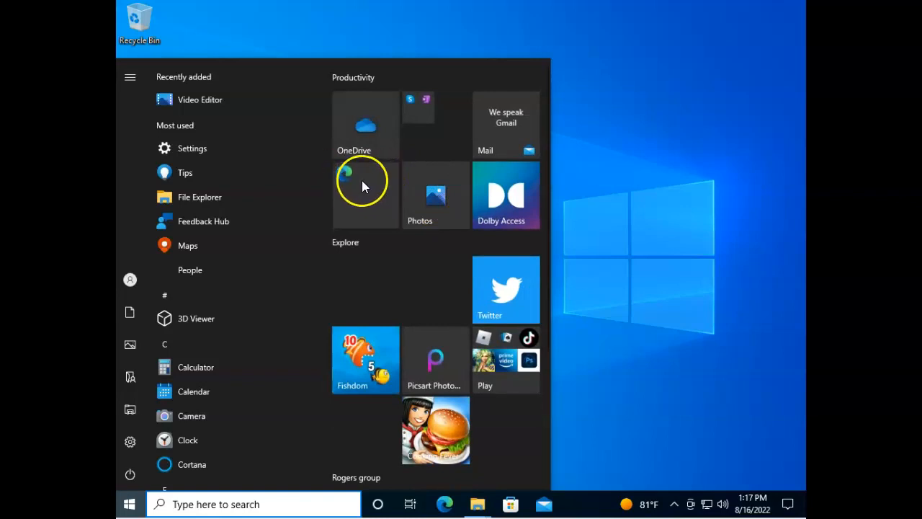
drag(419, 278, 393, 274)
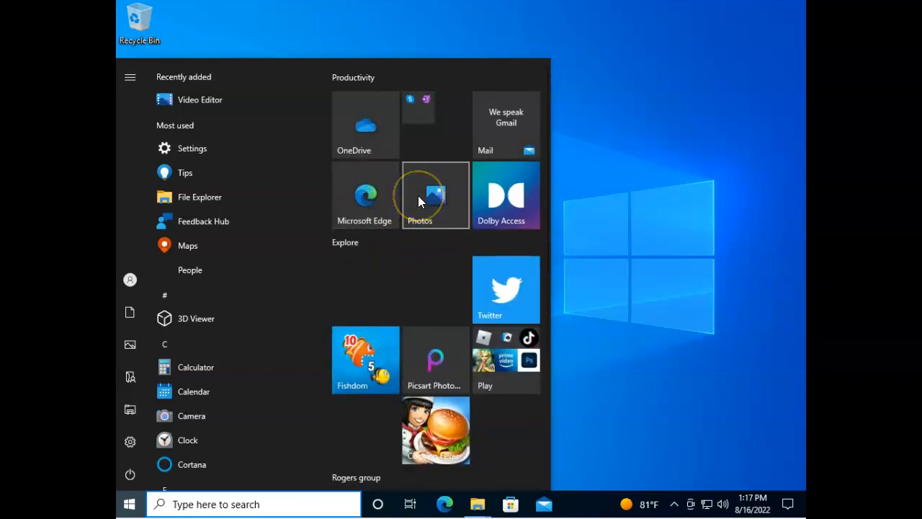
Combine the Photos tile with Microsoft Edge into a folder and name it with the account owner's first name plus "folder".
drag(418, 195, 381, 198)
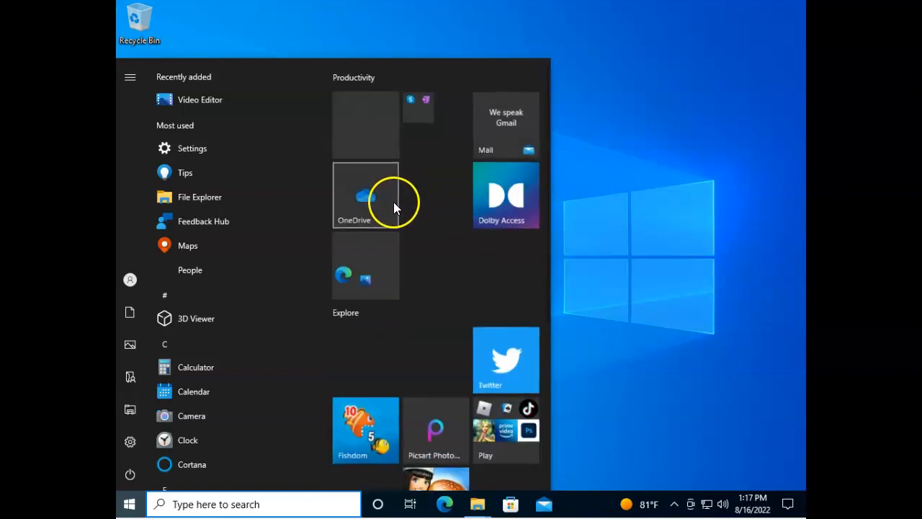
click(384, 268)
click(371, 312)
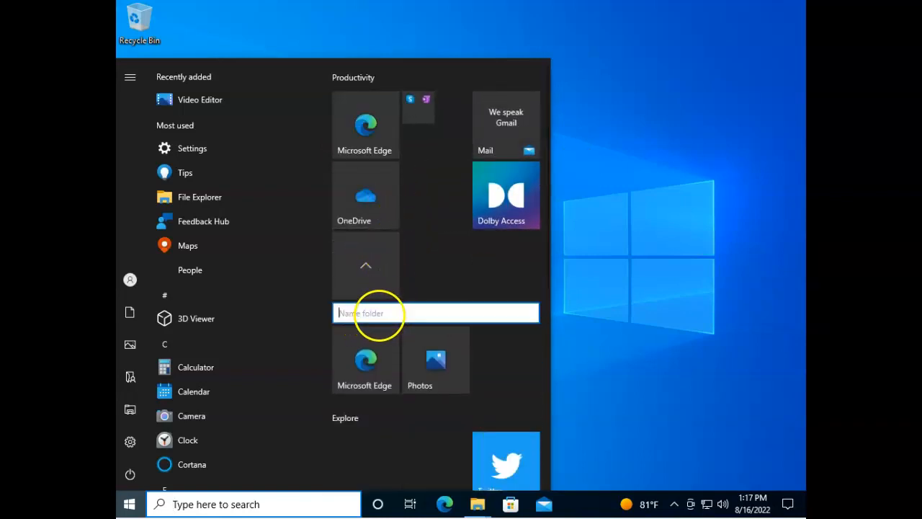
text(Rogers folder)
click(489, 290)
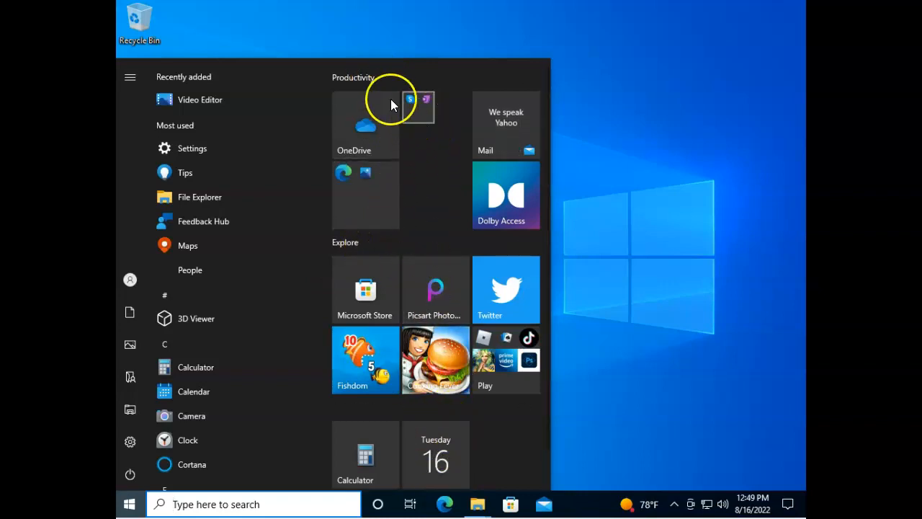
Name the unnamed group holding Calculator and Calendar with the account owner's first name plus "group".
click(345, 81)
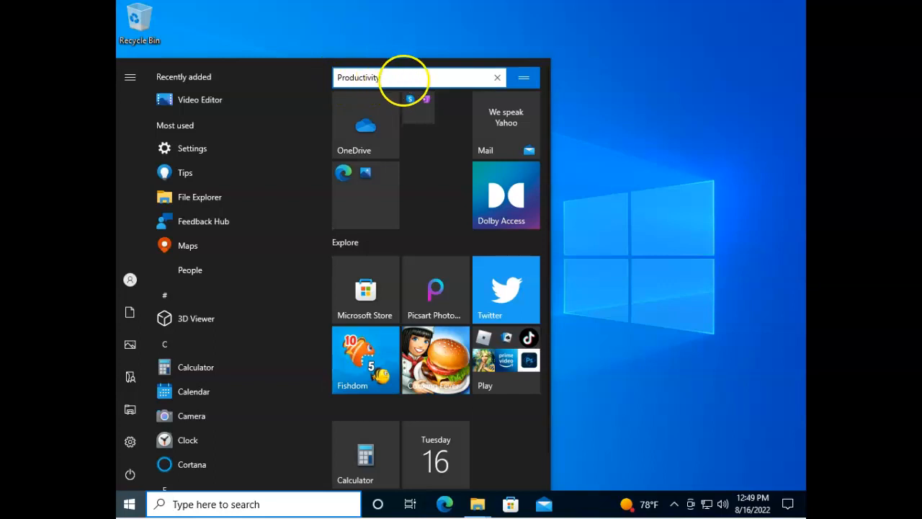
scroll(530, 403, down, 1)
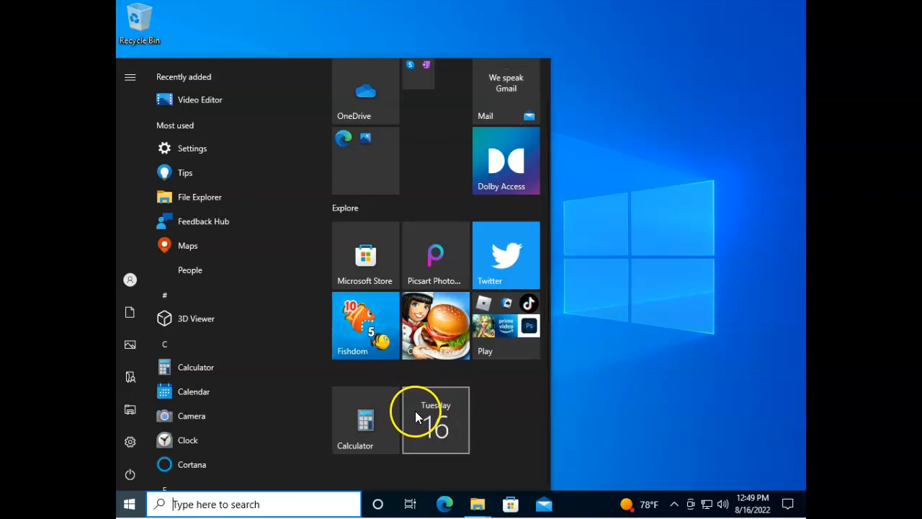
mouse_move(359, 372)
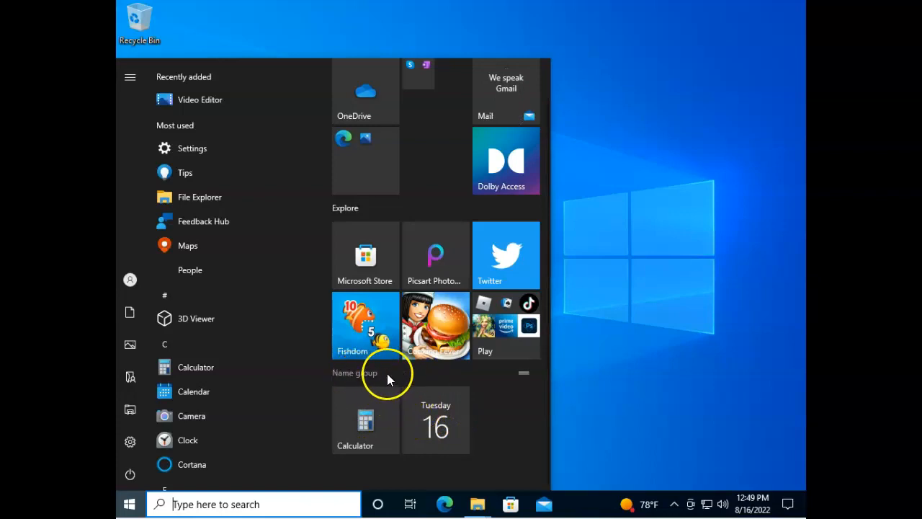
click(362, 375)
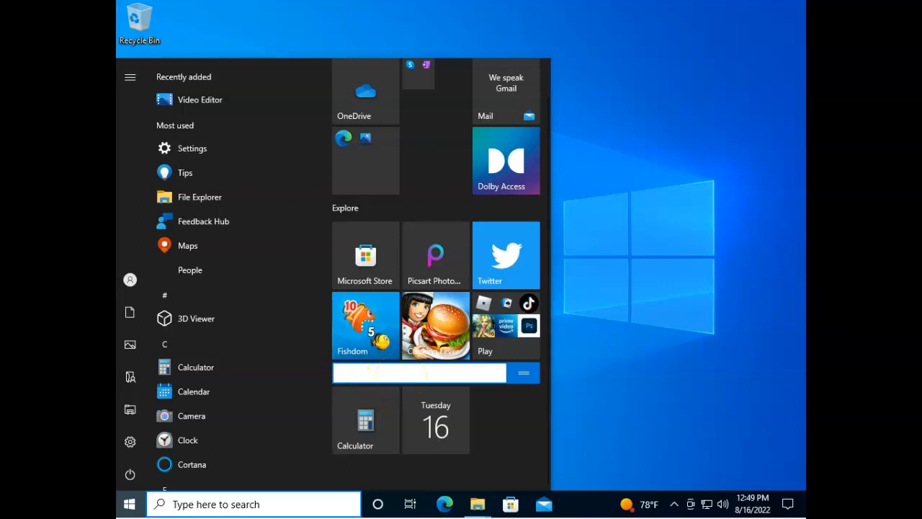
text(Rogers group)
click(520, 416)
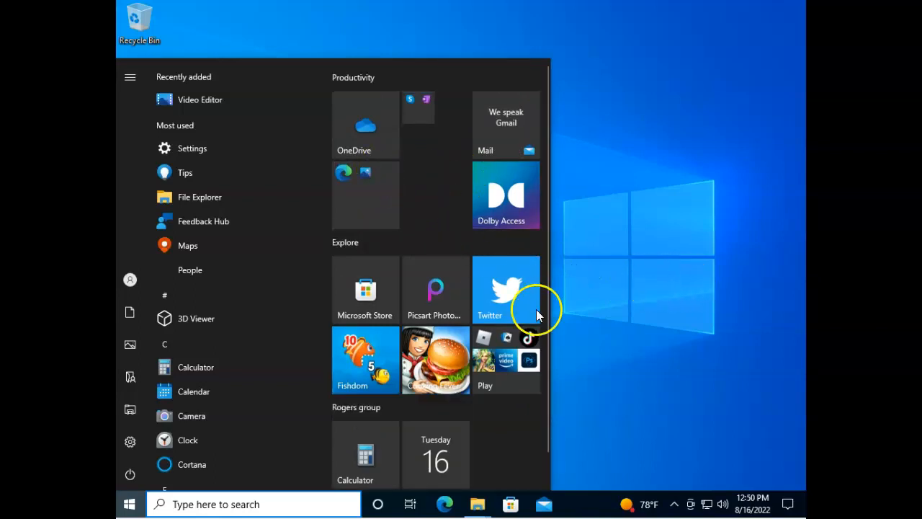
Move the Microsoft Store tile below the last group, name its new group "New Group", and close the Start menu.
drag(363, 293, 416, 469)
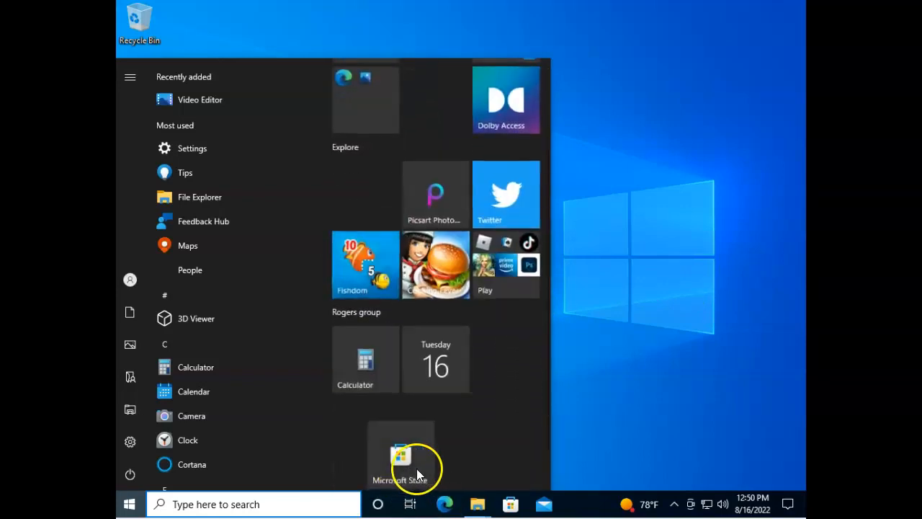
click(389, 411)
text(New Group)
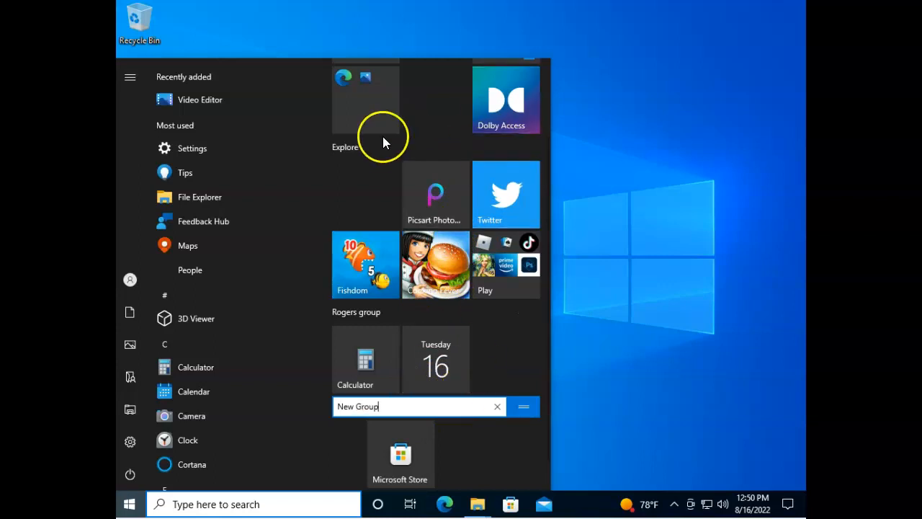
click(655, 176)
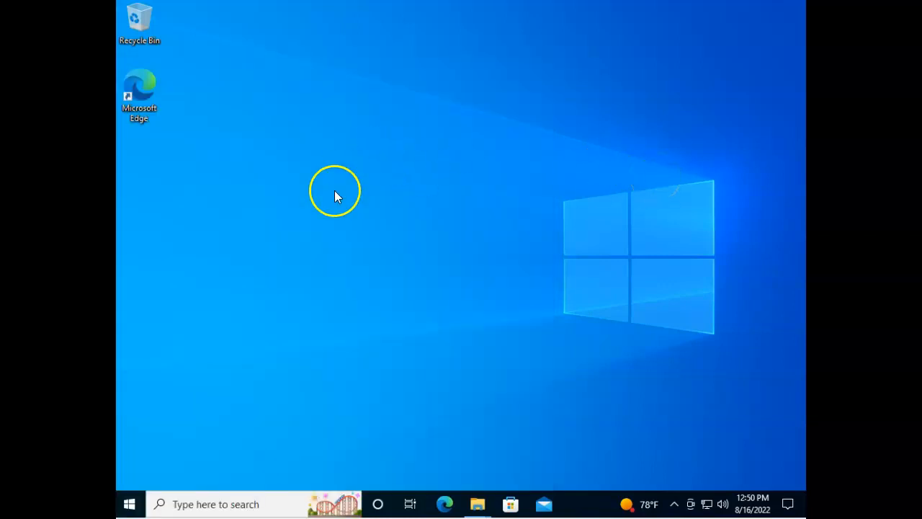
Open Settings from the Start menu and go to the Start options under Personalization.
click(129, 502)
mouse_move(130, 443)
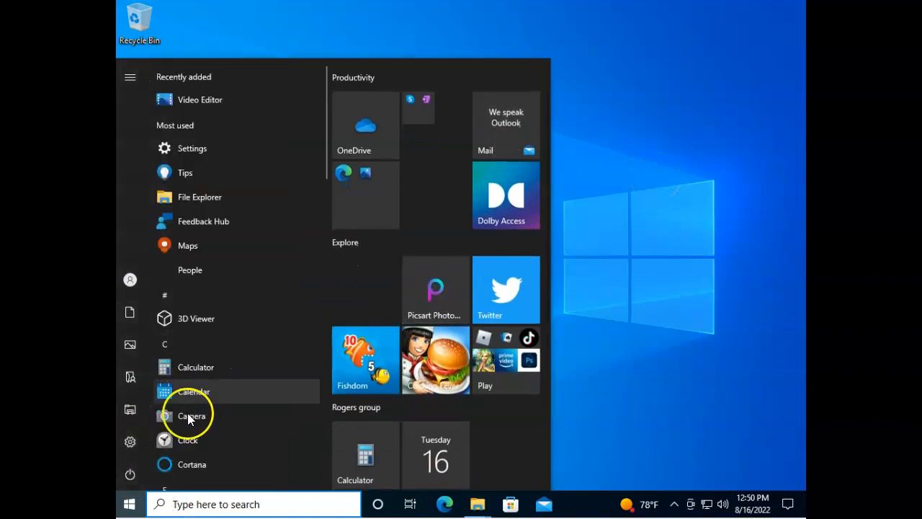
click(130, 439)
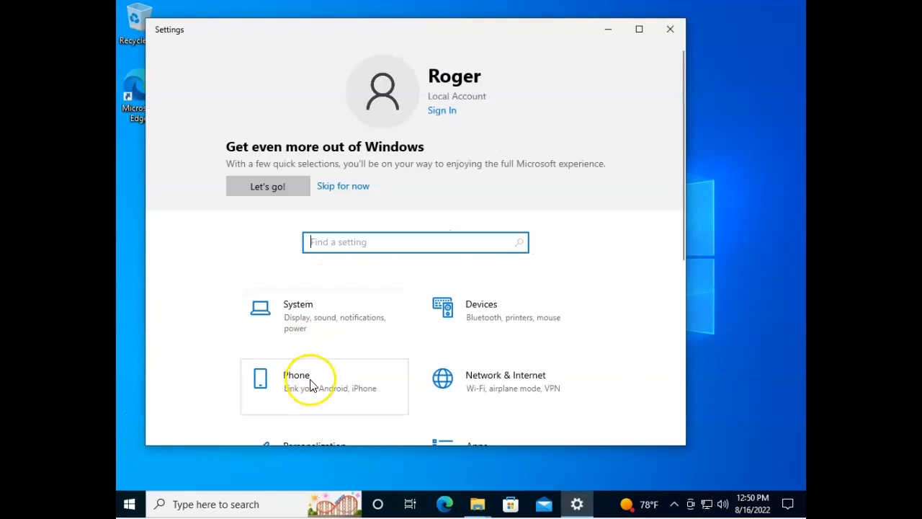
scroll(338, 380, down, 2)
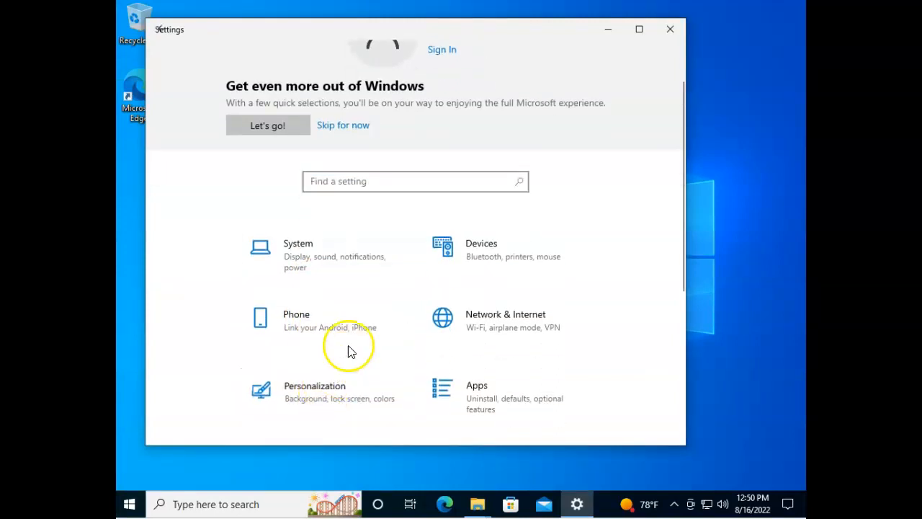
click(338, 389)
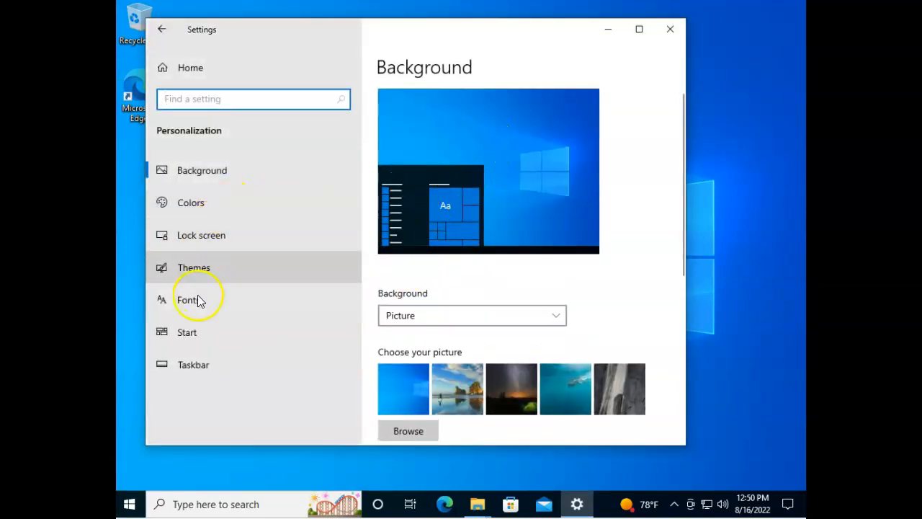
click(196, 334)
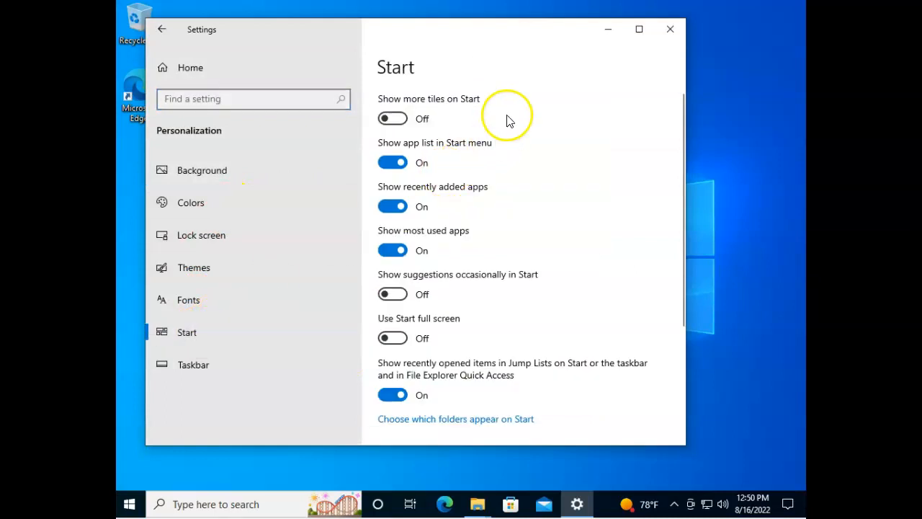
Turn on Show more tiles on Start and check the tile area in the Start menu.
click(392, 119)
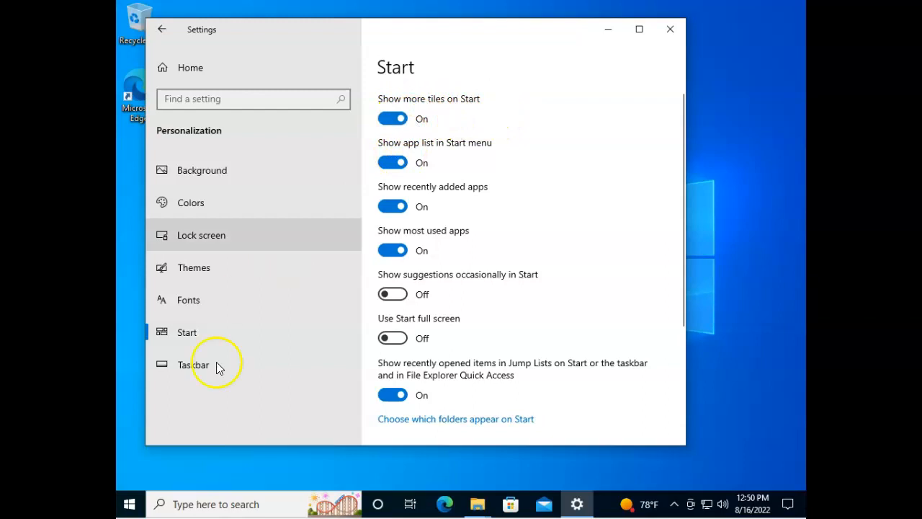
click(128, 501)
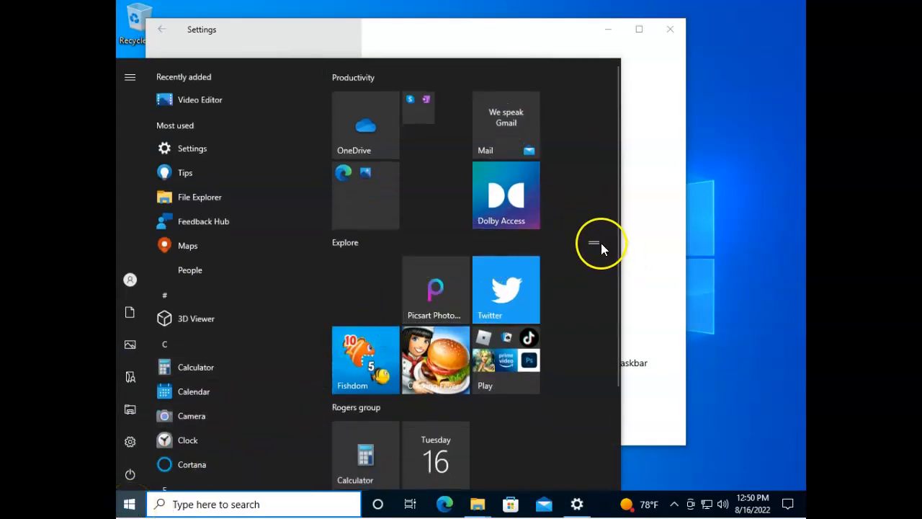
drag(595, 245, 618, 261)
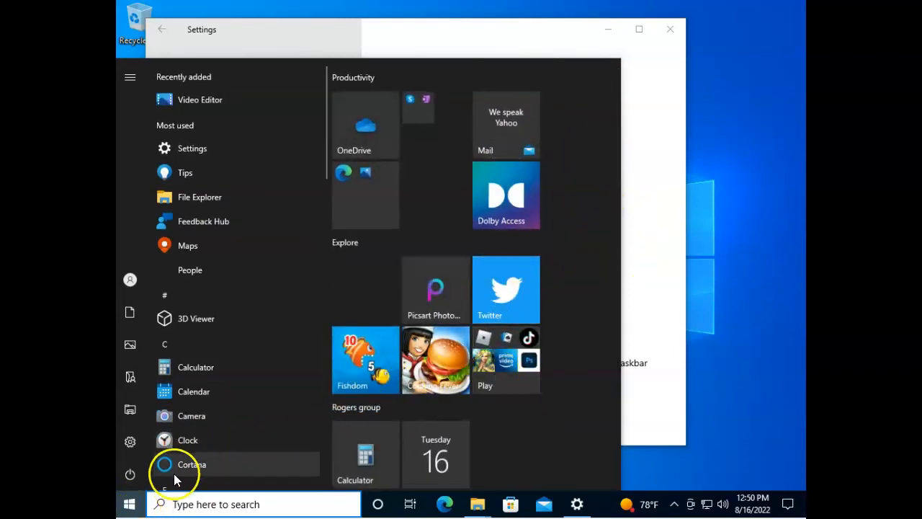
click(664, 312)
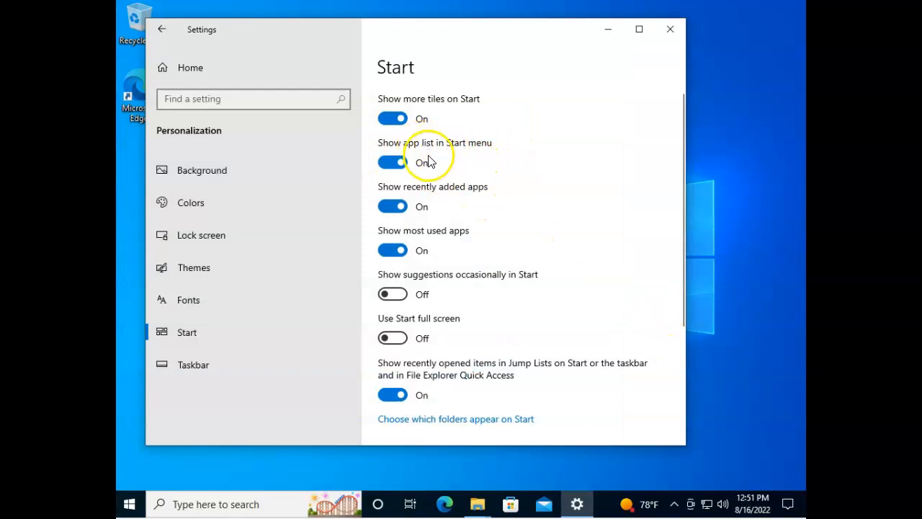
Turn off Show app list in Start menu and switch Start between All apps and Pinned tiles.
click(401, 165)
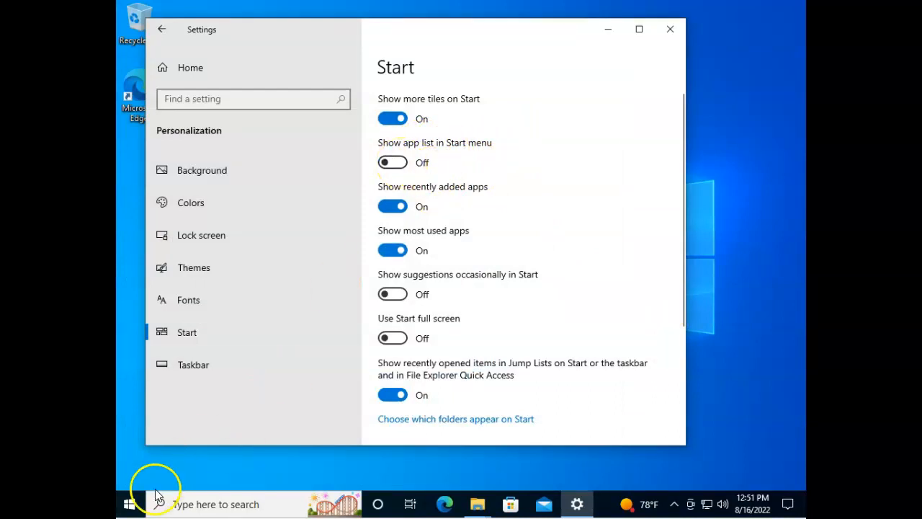
click(131, 504)
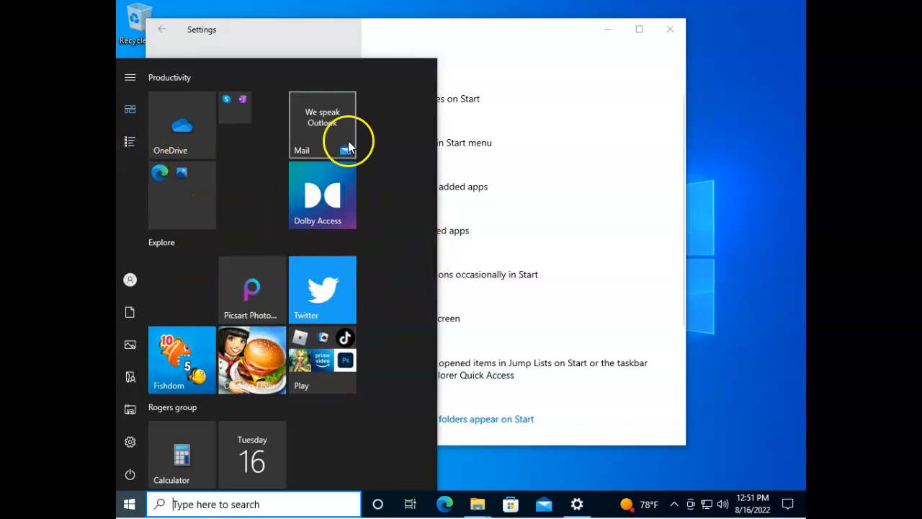
mouse_move(128, 110)
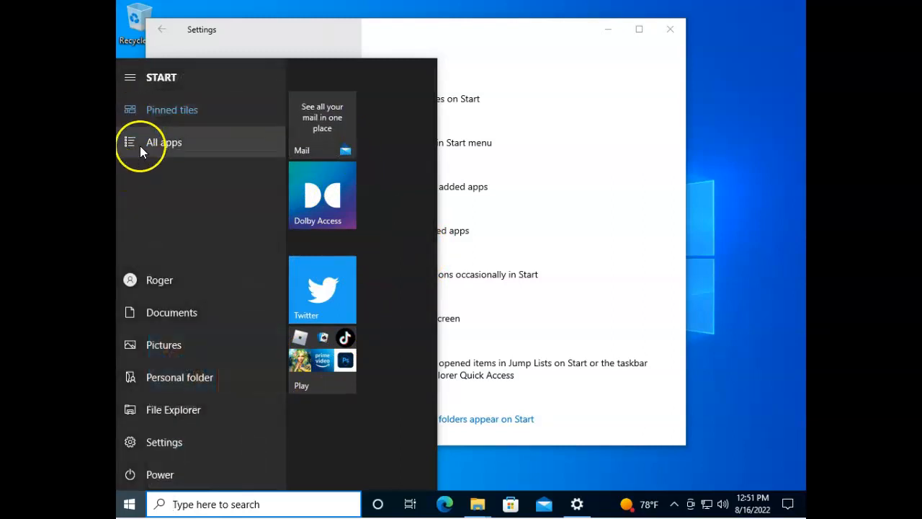
click(140, 146)
click(131, 110)
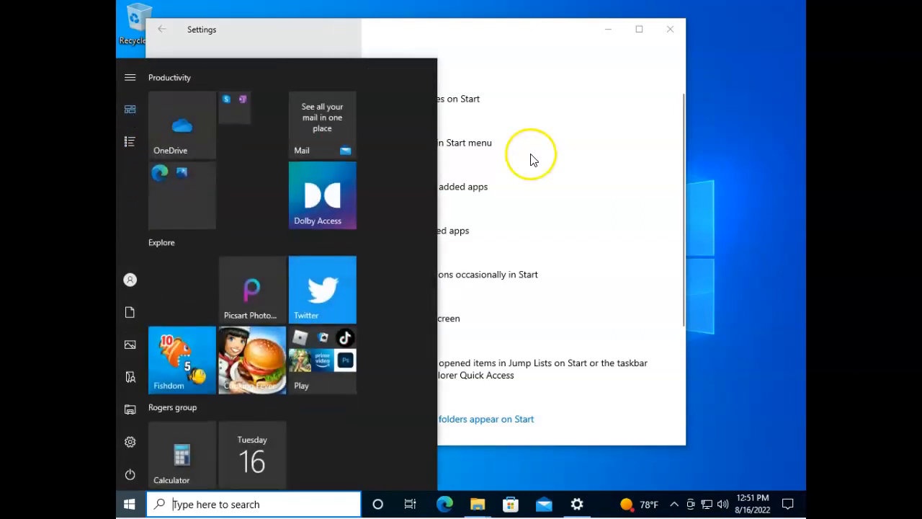
Turn on Use Start full screen and view All apps in the full-screen Start menu.
click(592, 240)
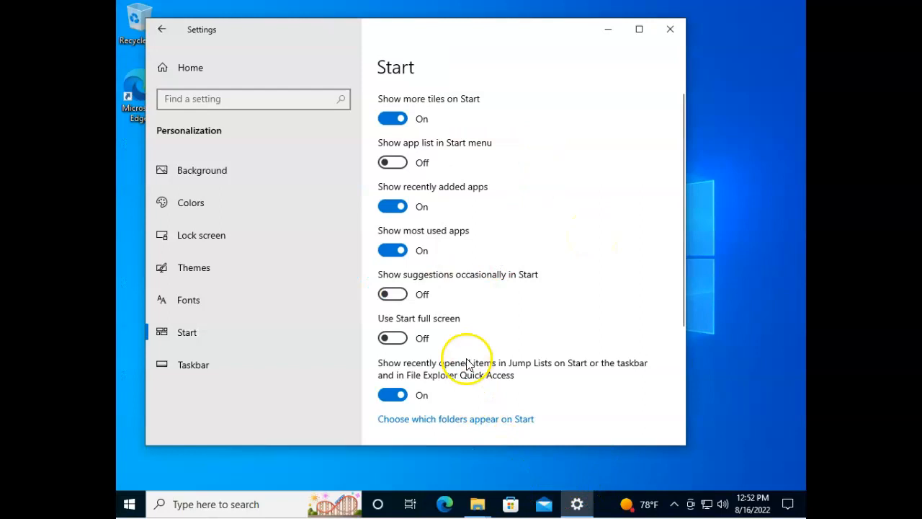
click(393, 338)
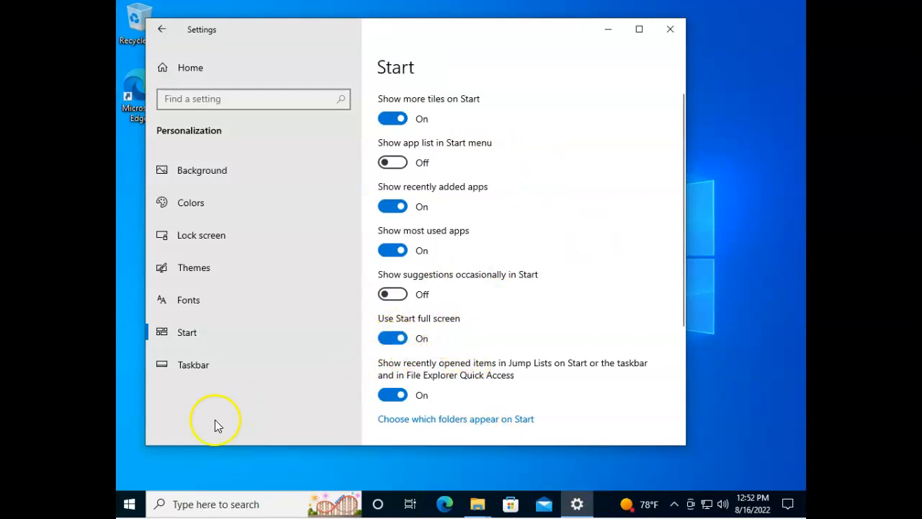
click(130, 504)
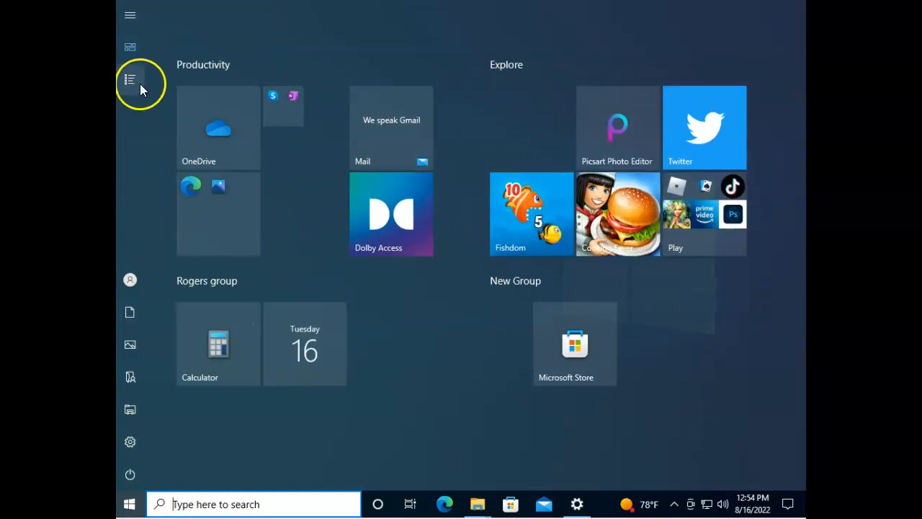
mouse_move(137, 50)
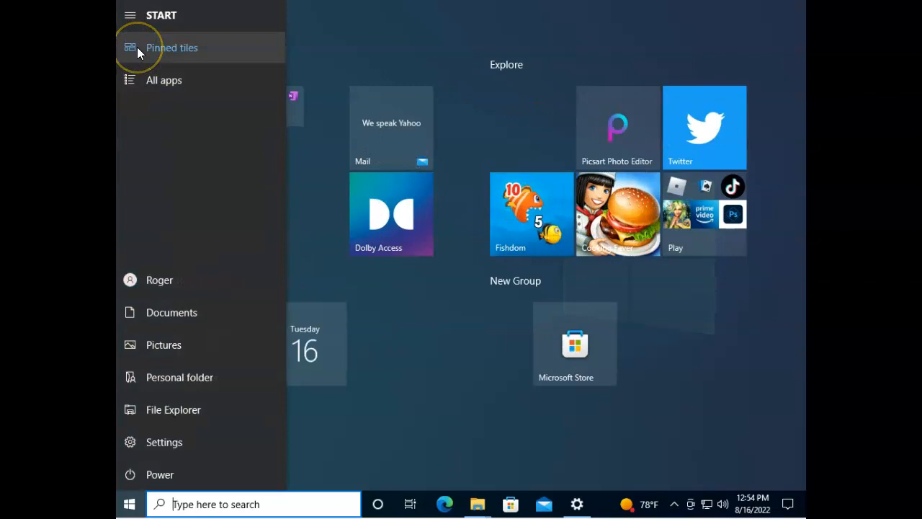
click(142, 85)
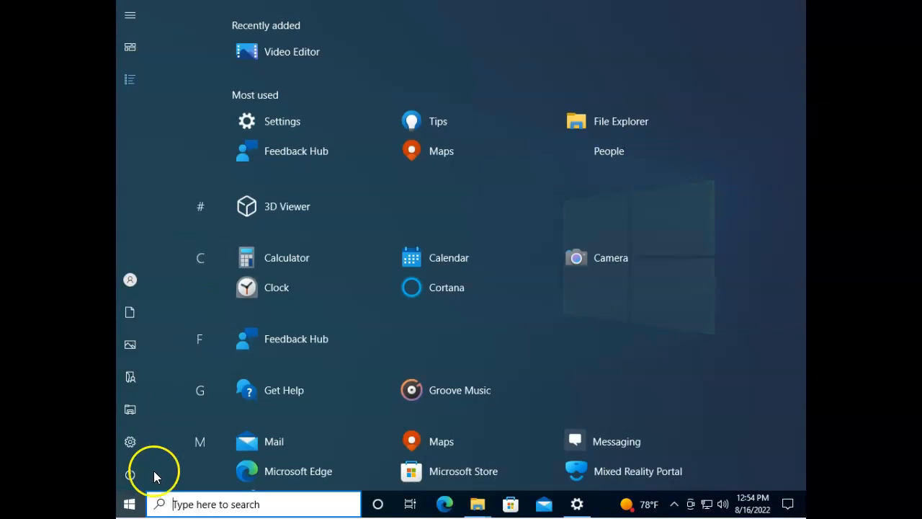
click(130, 504)
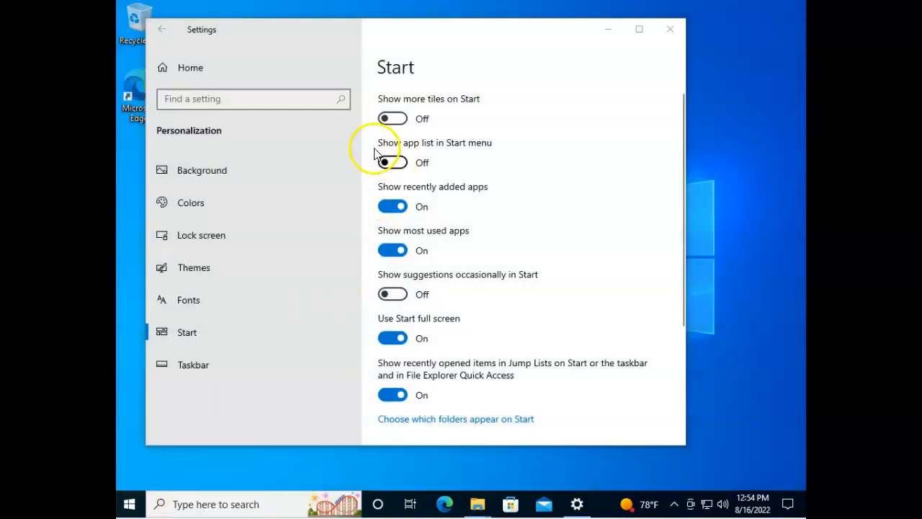
Turn on Show app list in Start menu and check the full-screen Start menu.
click(393, 163)
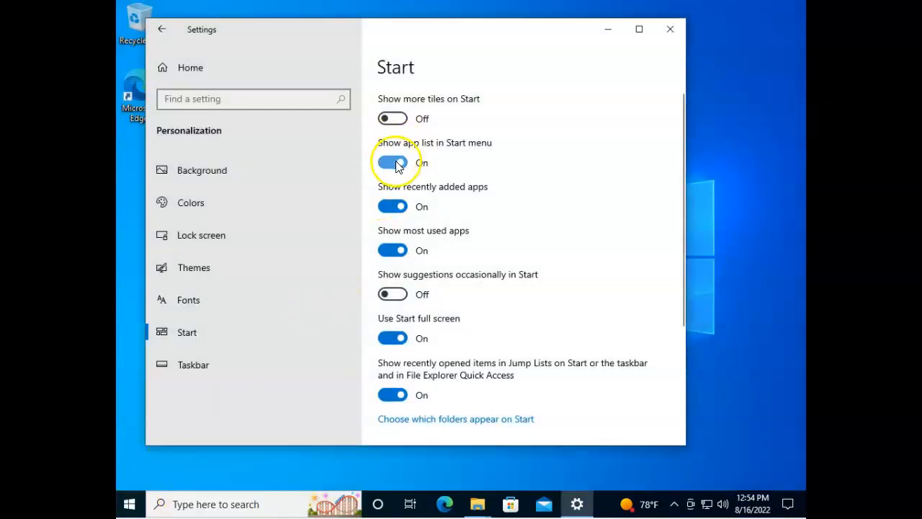
click(129, 506)
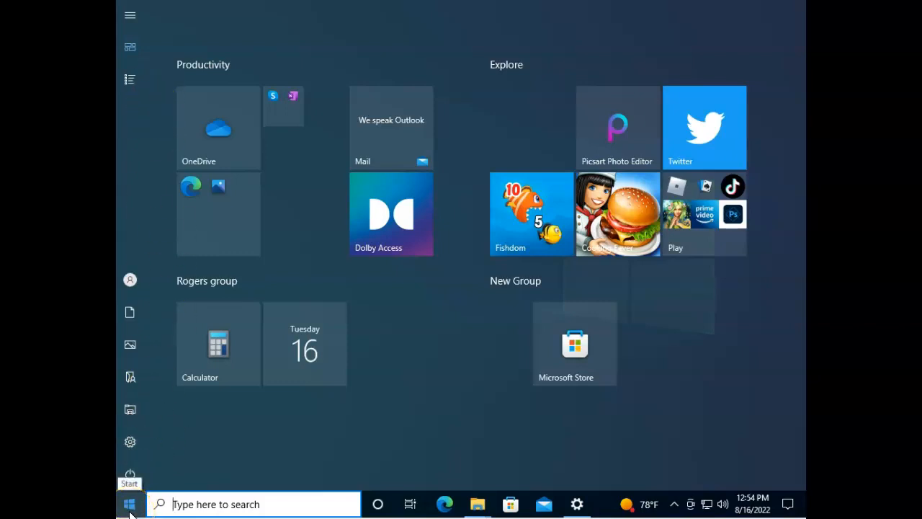
click(130, 505)
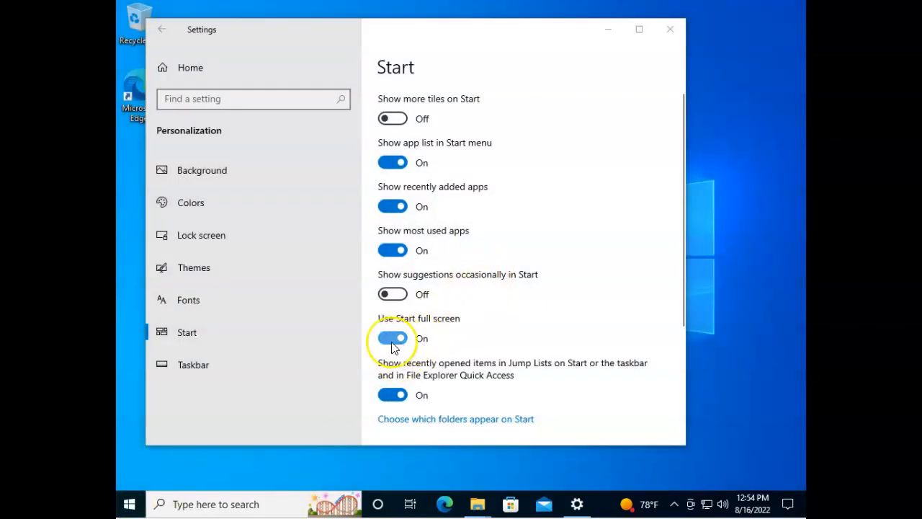
Turn off Use Start full screen and check the Start menu's app list and tiles.
click(392, 340)
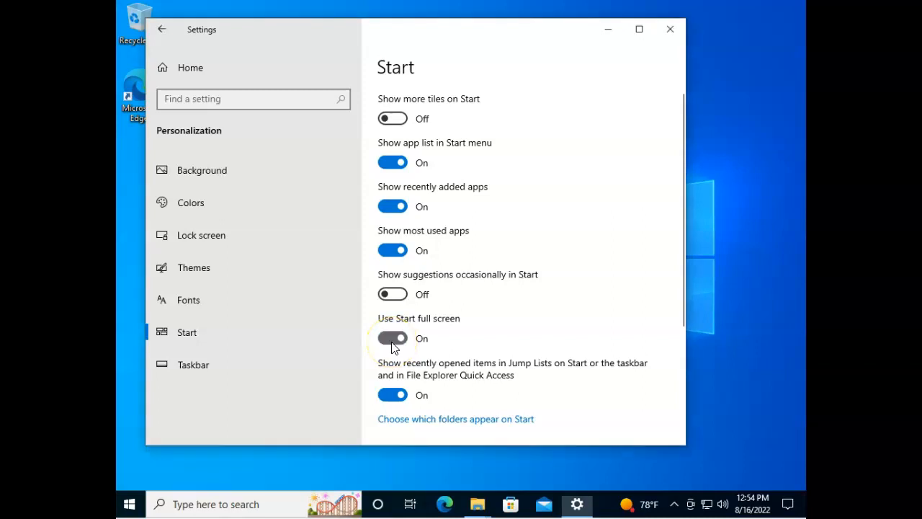
click(131, 507)
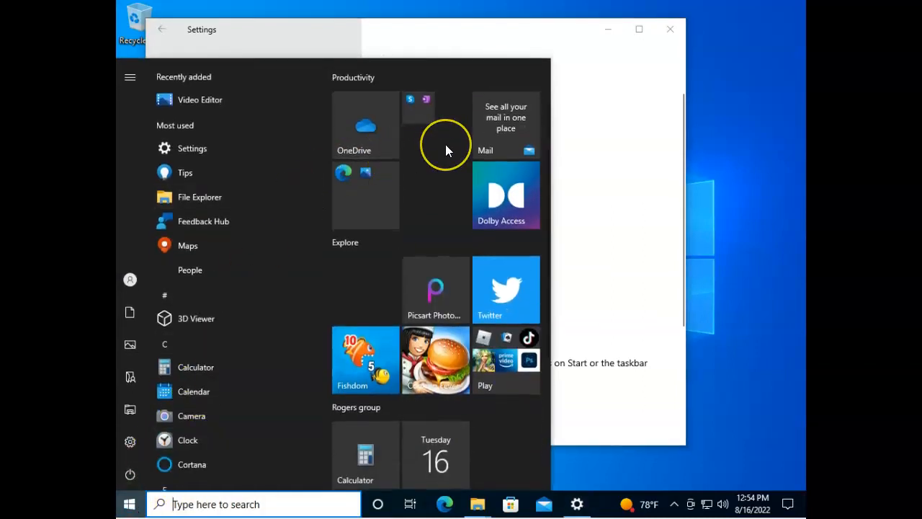
click(723, 142)
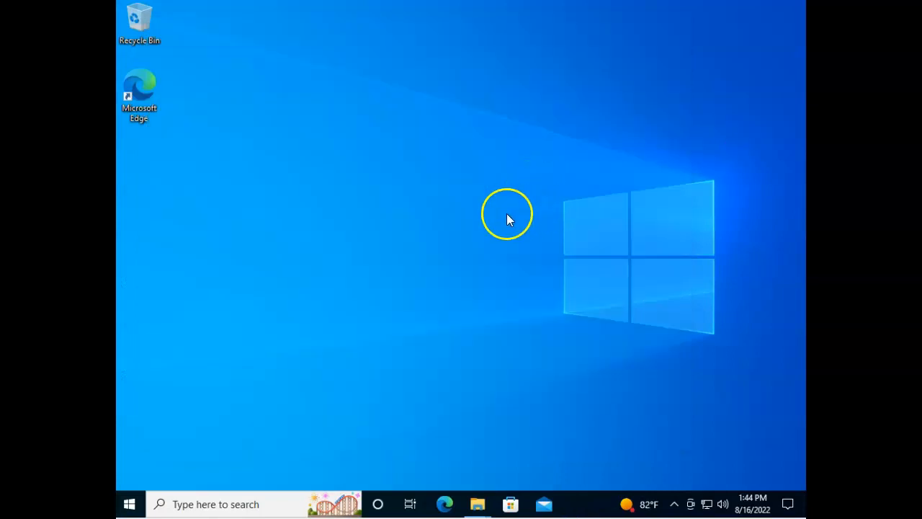
Open the Personalization settings from the desktop and go to the Start options.
right_click(447, 206)
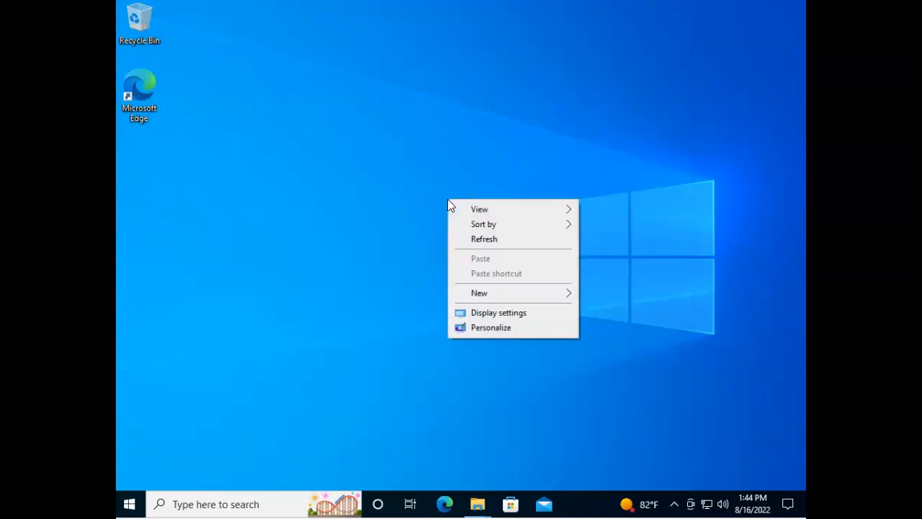
click(503, 330)
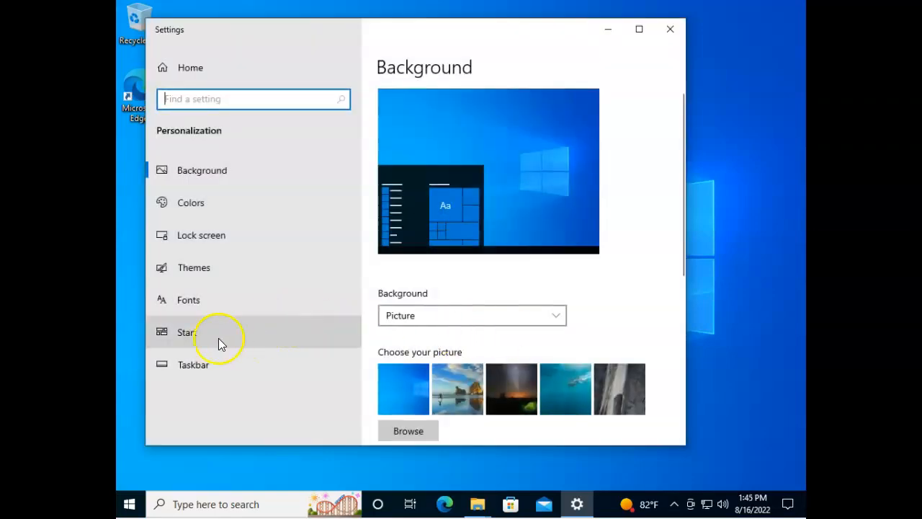
click(220, 340)
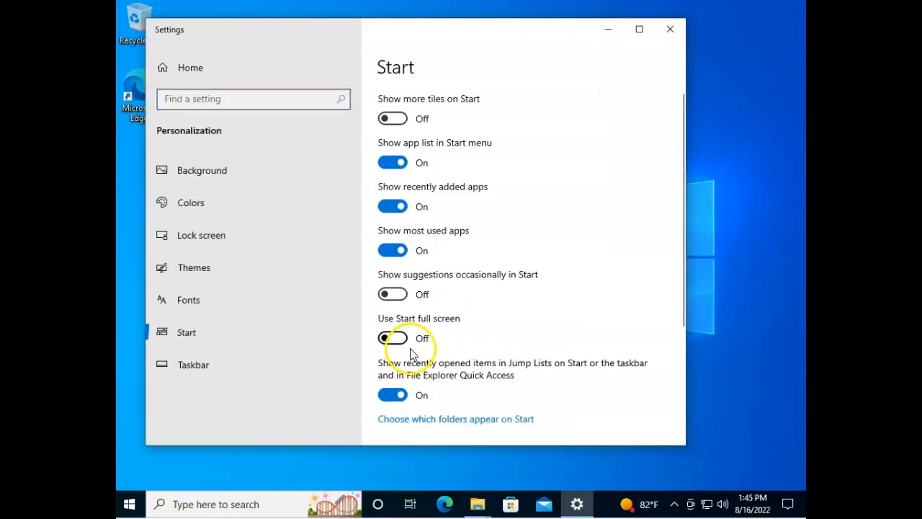